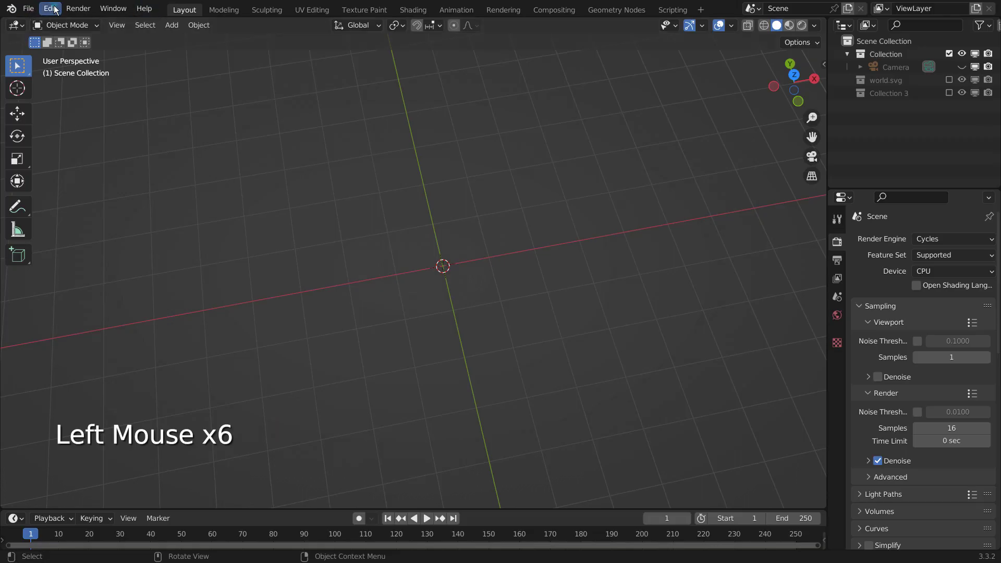
Step: Look up the add-ons in Blender Preferences, then close the window
click(49, 8)
click(82, 195)
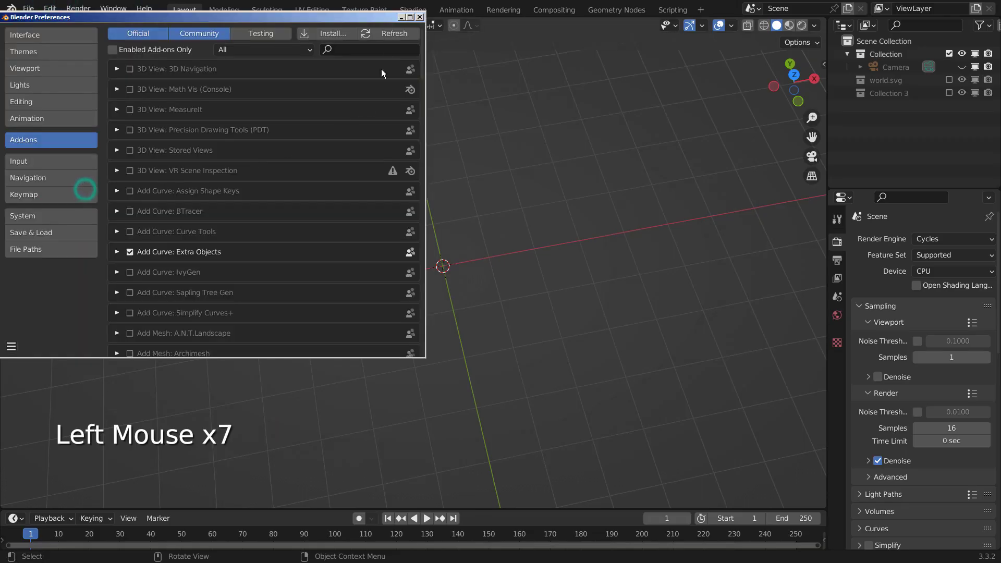
click(359, 50)
text(svg)
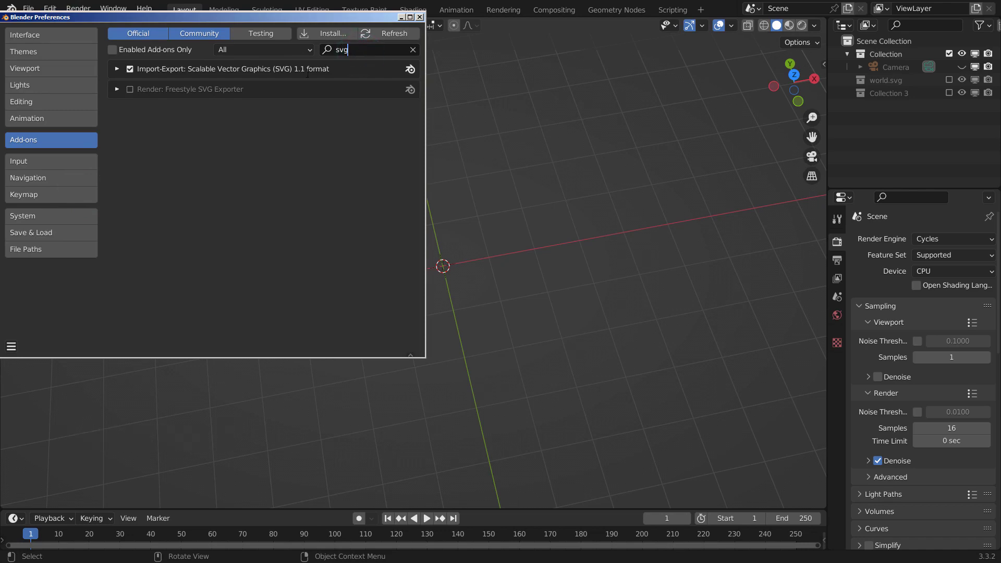
click(419, 16)
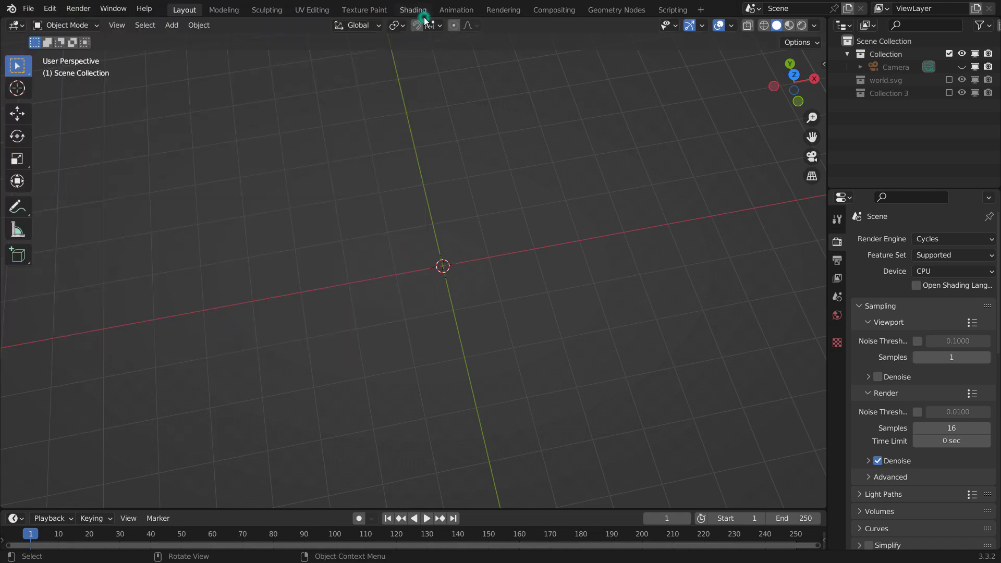
Step: Import world.svg as a Scalable Vector Graphics file
click(38, 13)
mouse_move(51, 184)
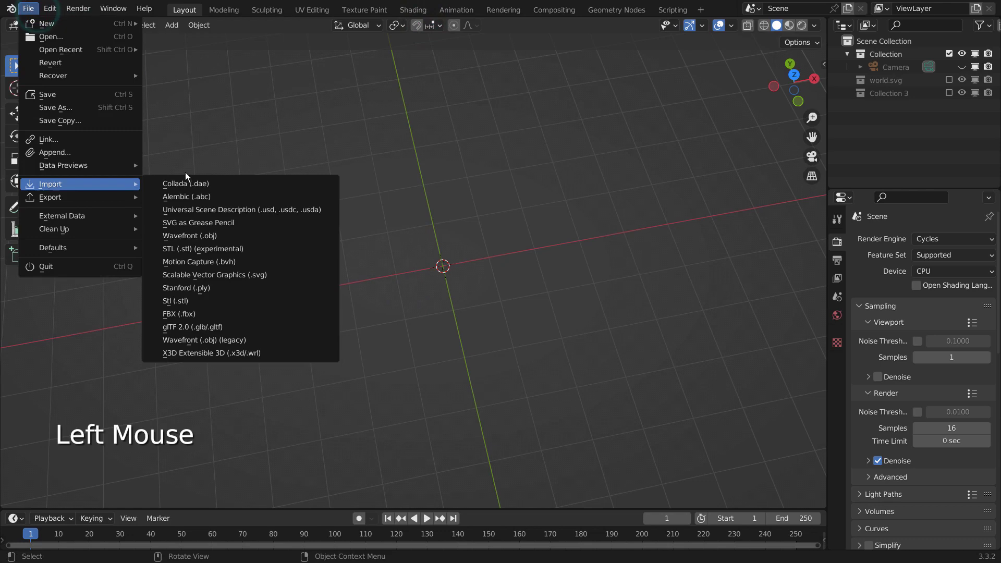
click(235, 277)
click(361, 140)
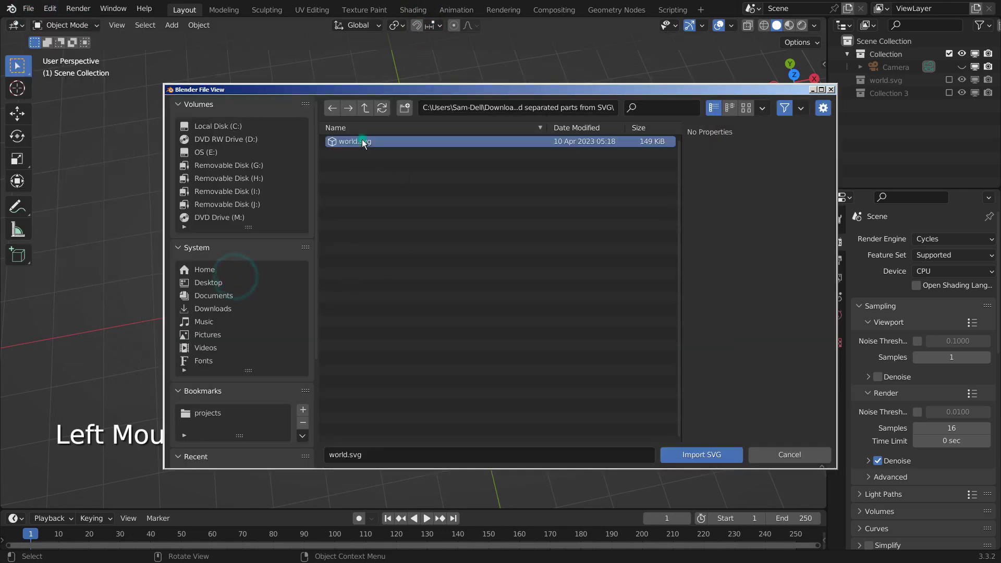
double_click(363, 140)
Step: Select all the map curves, enlarge them, and centre the map on the origin in top view
drag(375, 232, 590, 365)
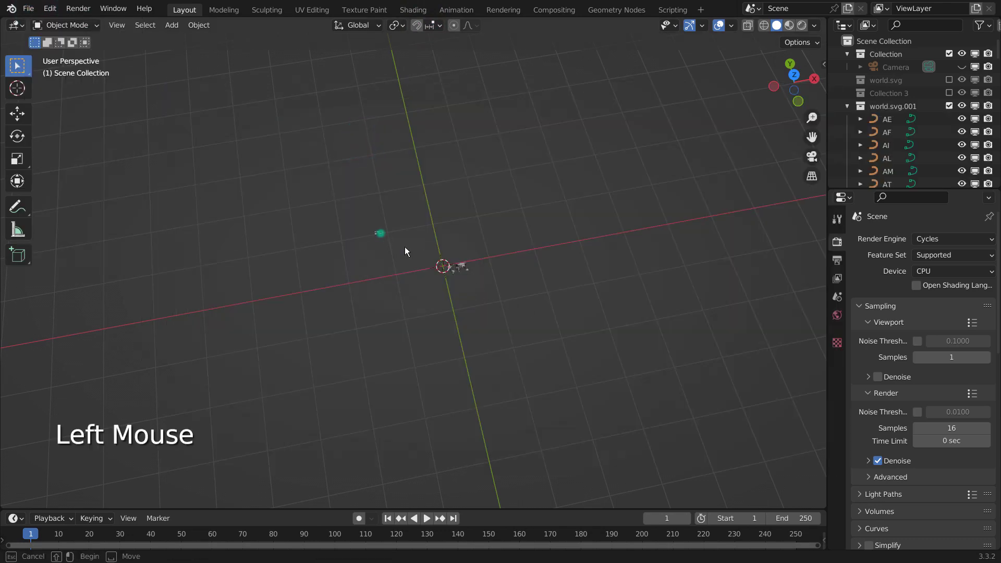
key(s)
click(177, 188)
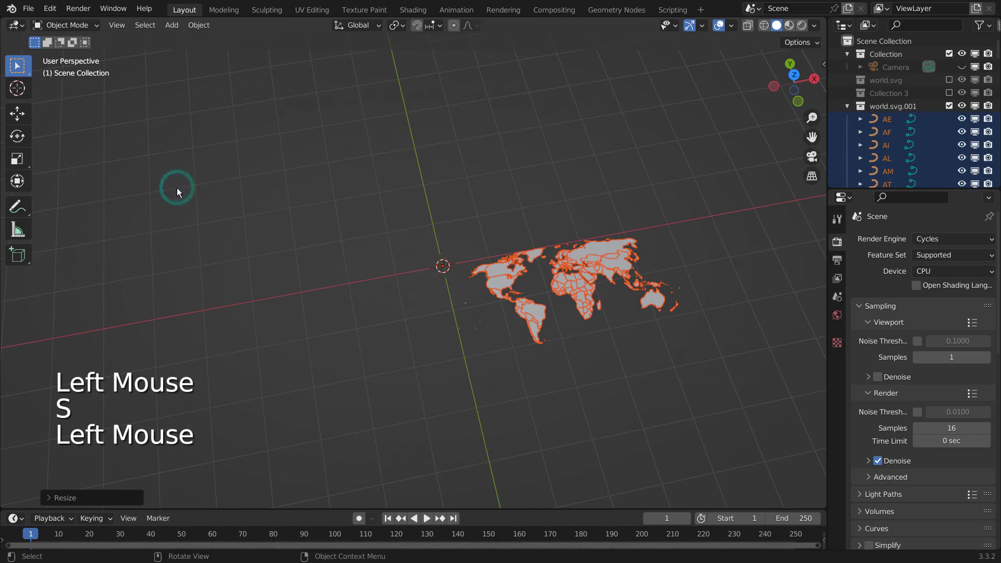
key(KP_7)
key(g)
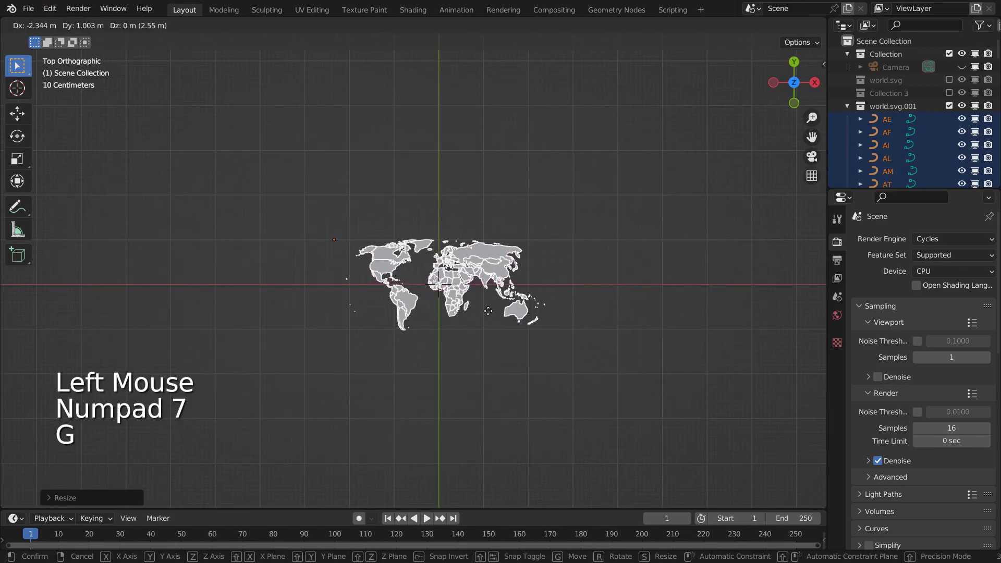
click(488, 311)
Step: Duplicate all the country curves in place
mouse_move(553, 388)
middle_down()
mouse_move(625, 317)
mouse_move(624, 302)
middle_up()
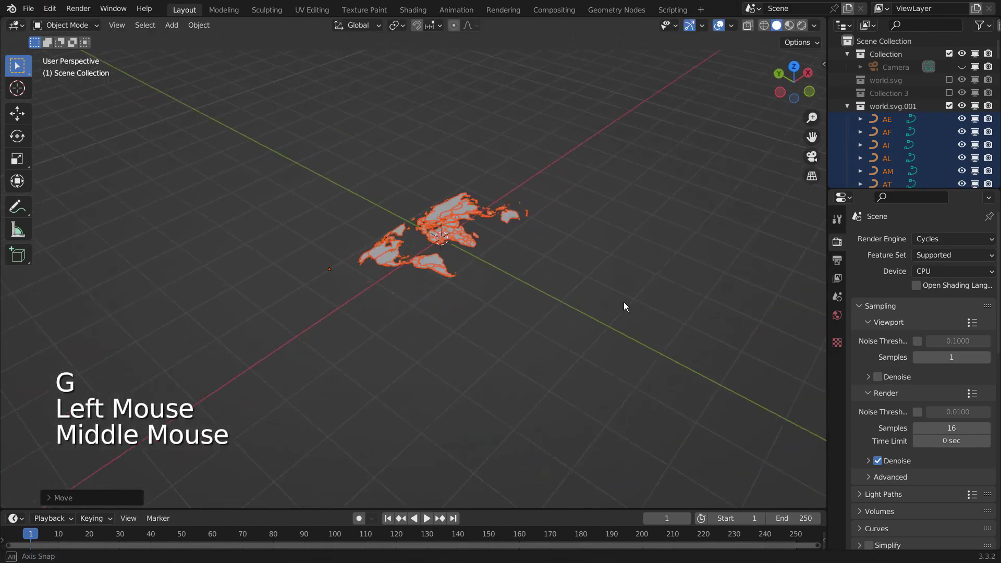
scroll(616, 302, up, 2)
key(shift+d)
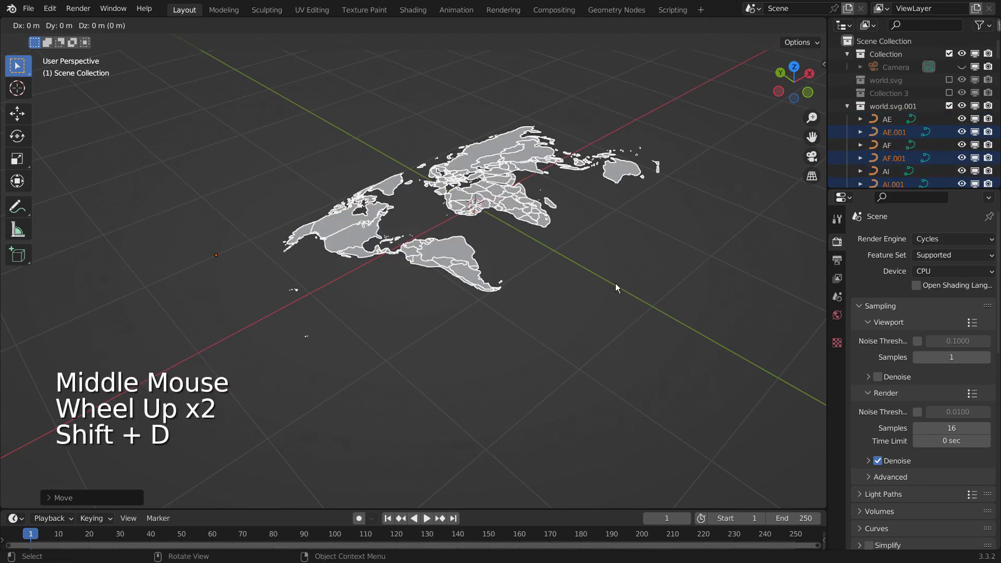
key(KP_Enter)
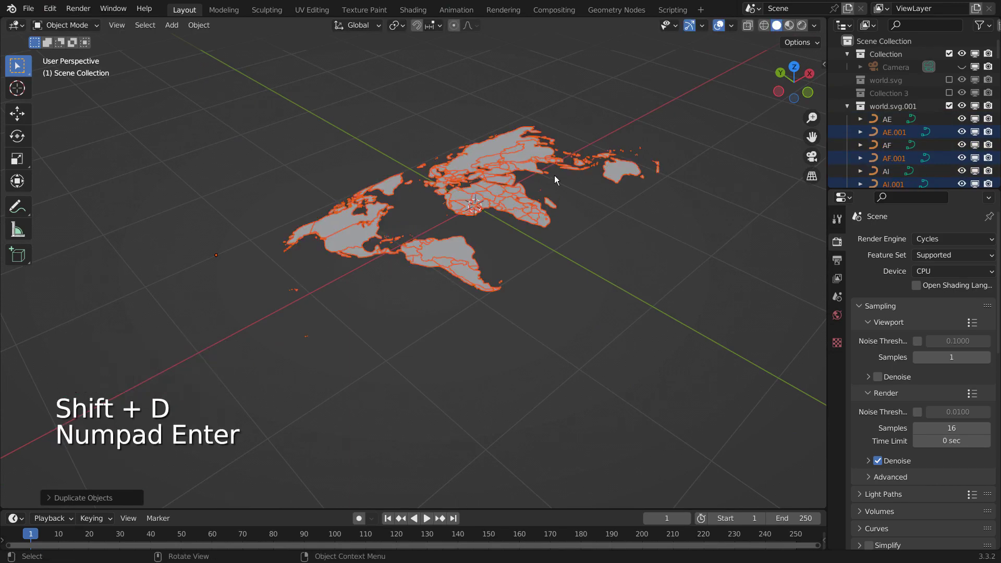
Step: Move the duplicated curves into a new collection, Collection 5
key(m)
click(555, 175)
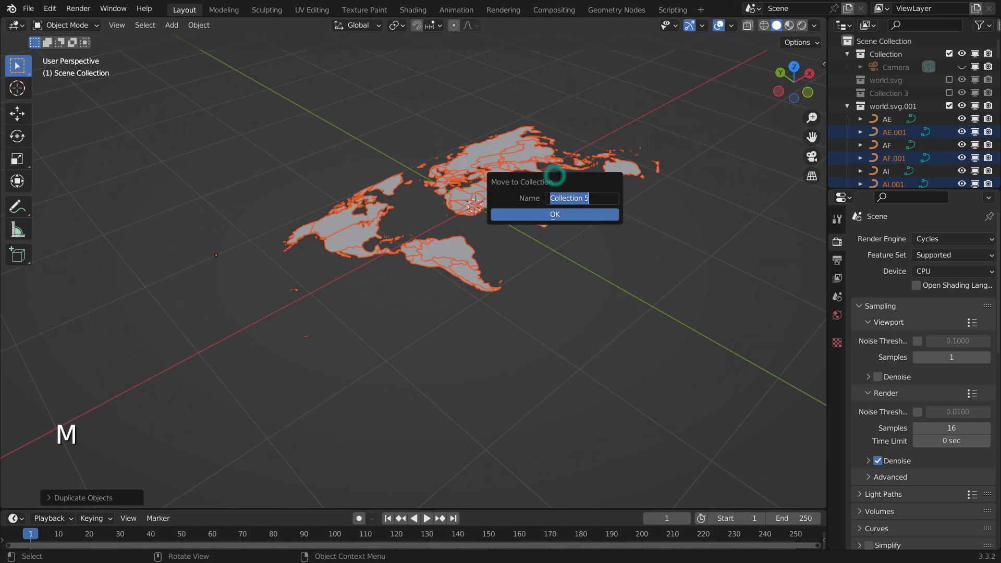
click(561, 215)
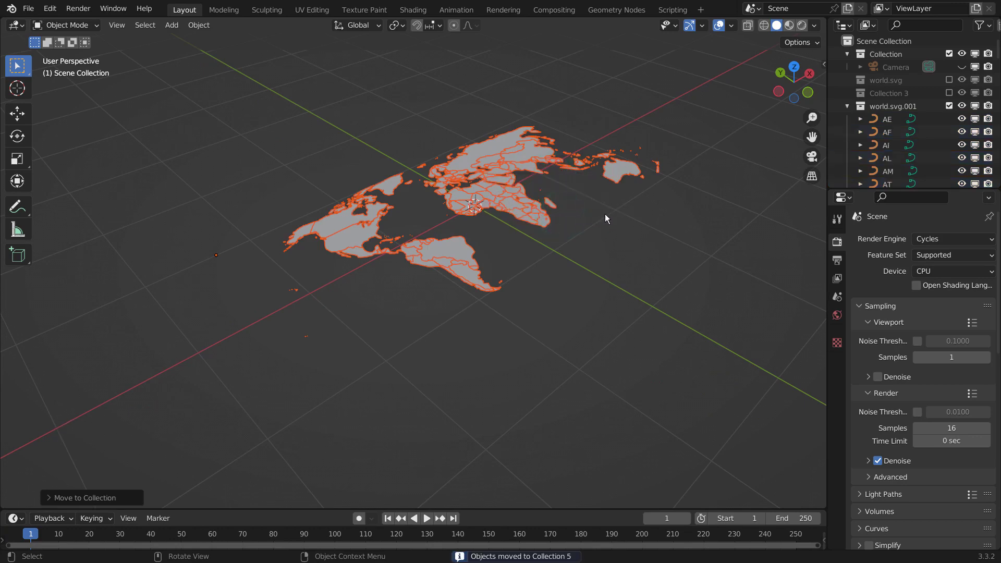
Step: Collapse and exclude world.svg.001, then make North America the active object
click(846, 106)
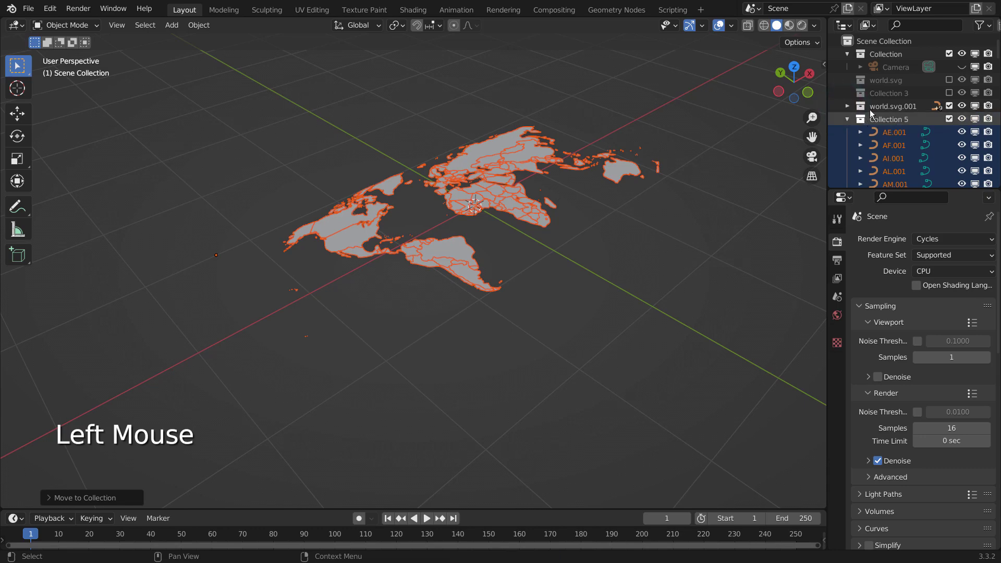
click(949, 106)
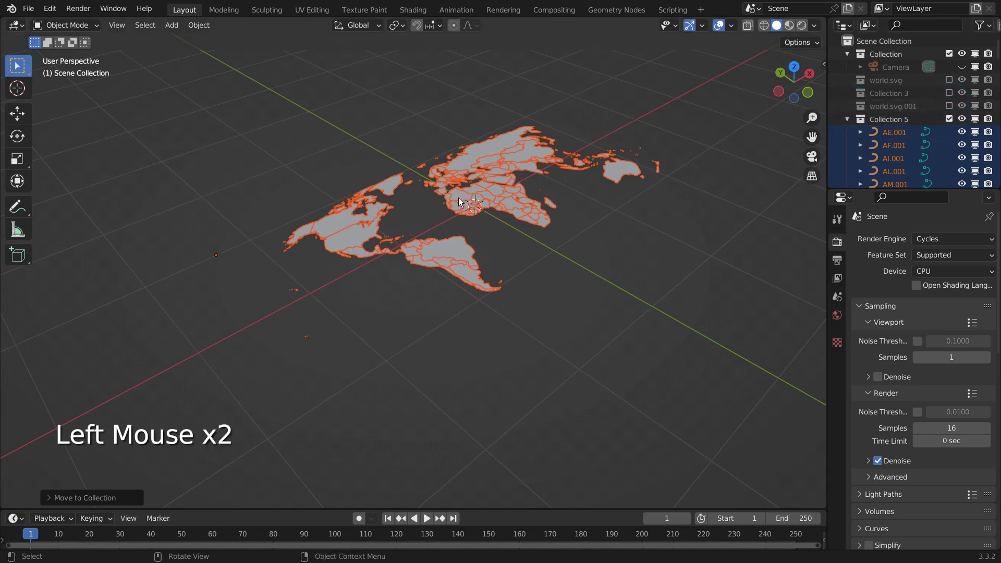
shift+click(360, 237)
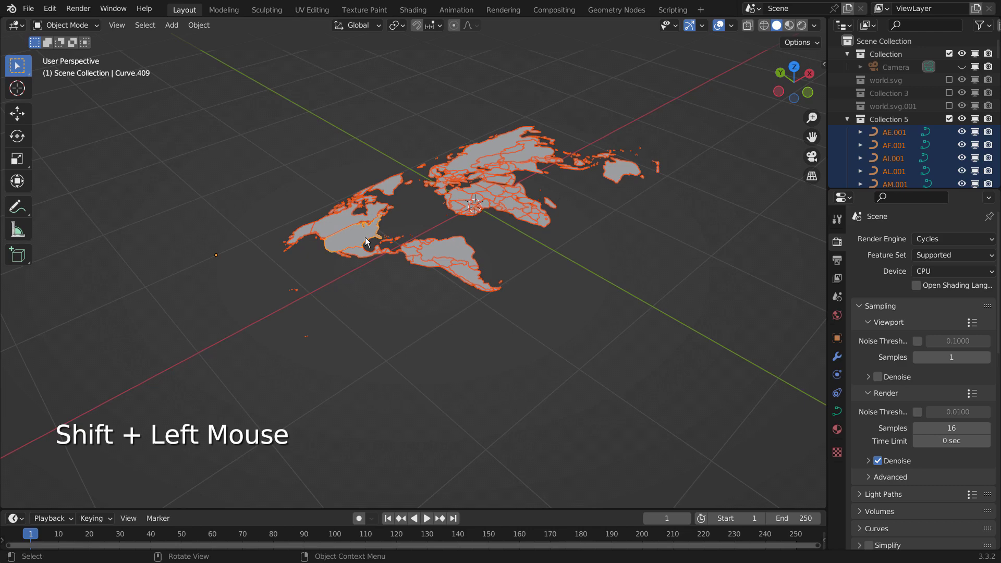
Step: Convert the countries to meshes, join them, and convert back into one curve, Curve.409
key(ctrl+j)
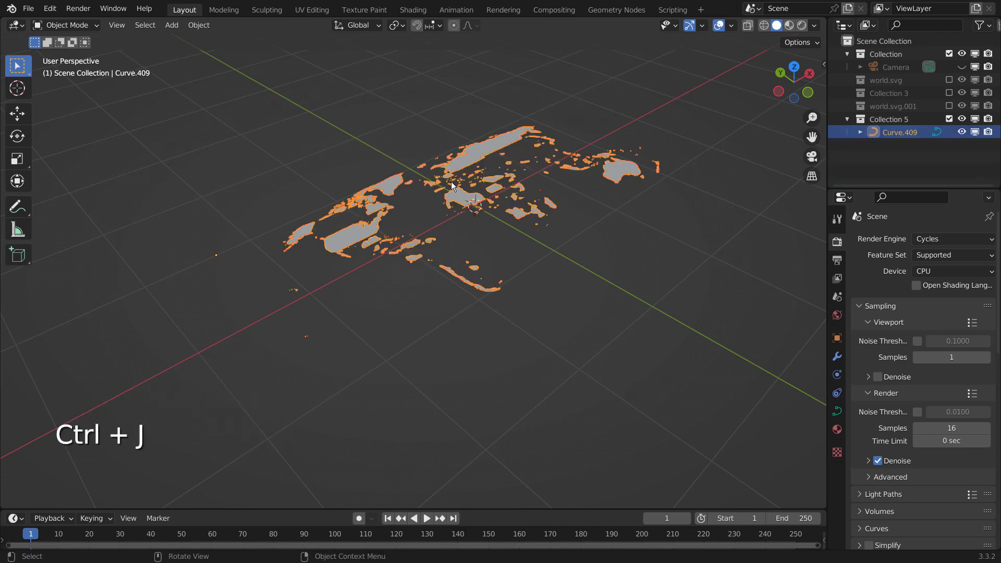
key(ctrl+z)
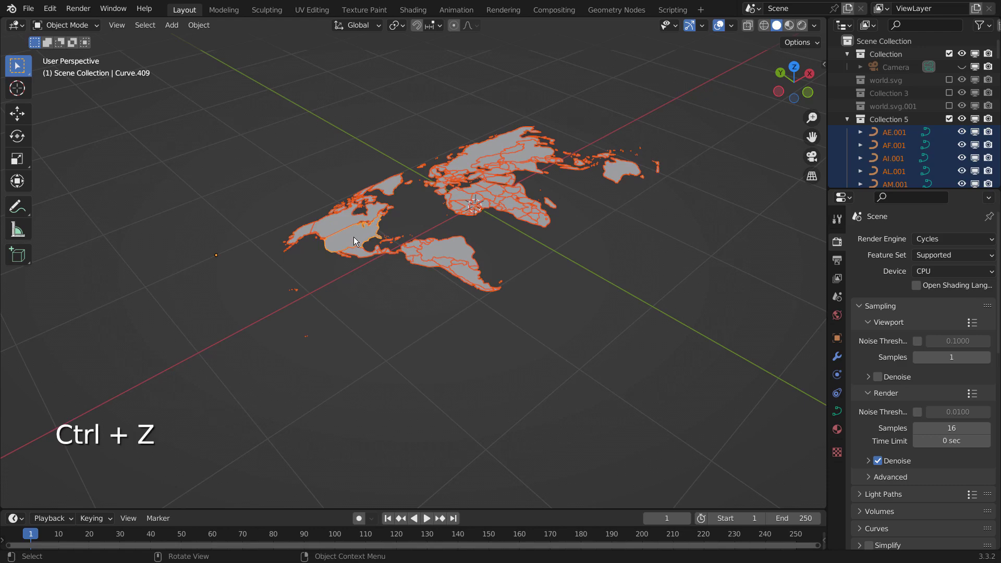
right_click(354, 237)
click(408, 248)
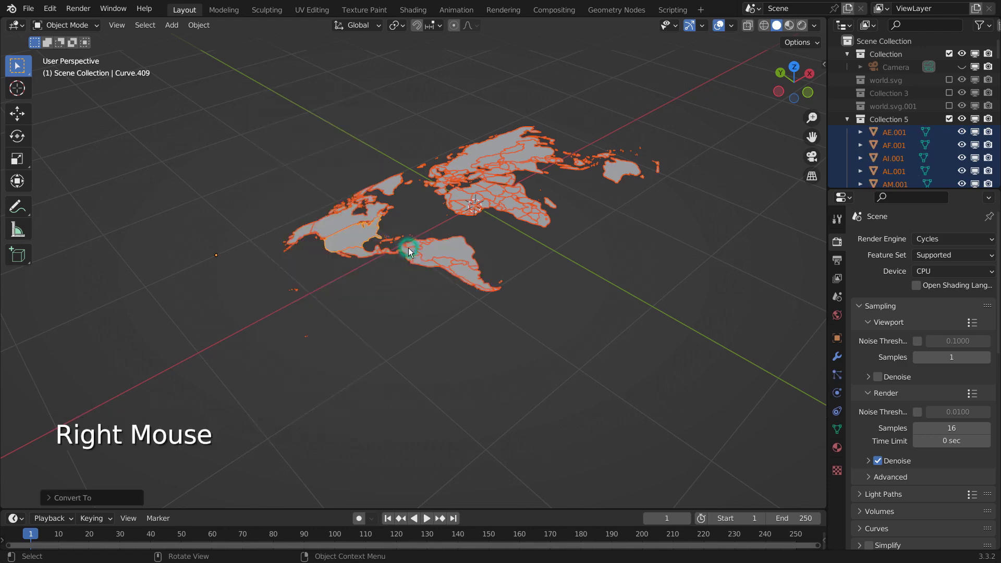
key(ctrl+j)
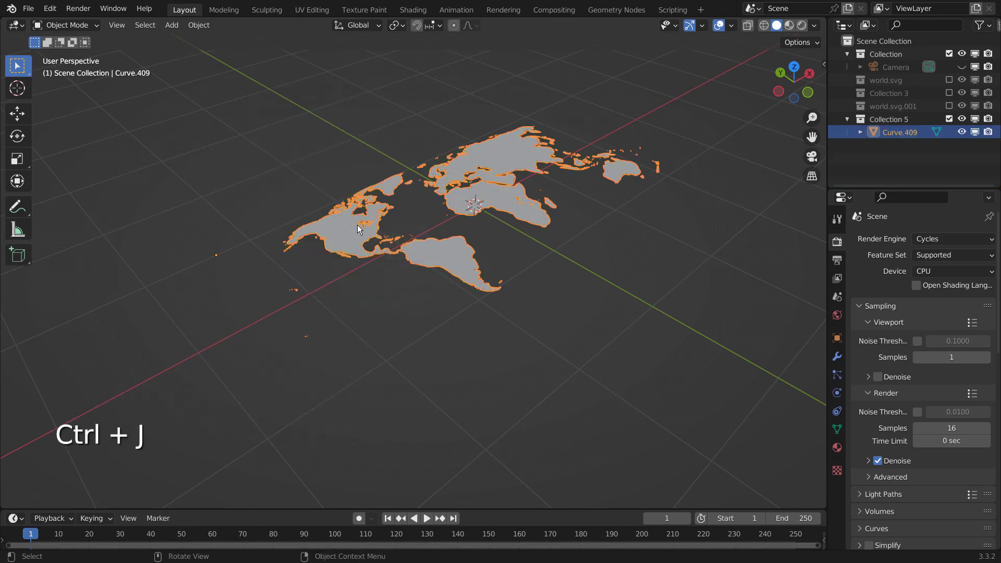
right_click(357, 225)
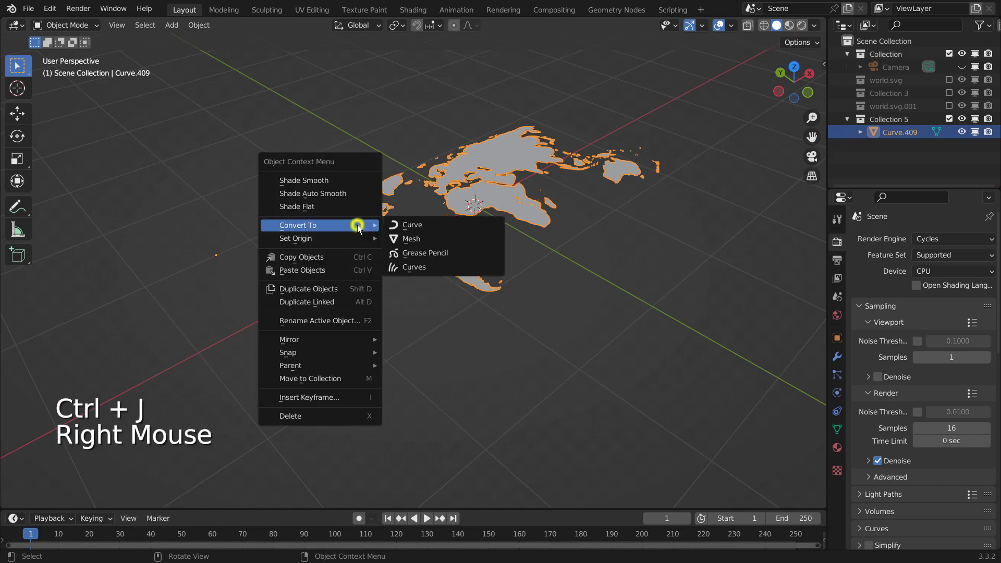
click(423, 226)
Step: Raise Curve.409 vertically above the grid and check it from the front view
key(g)
key(z)
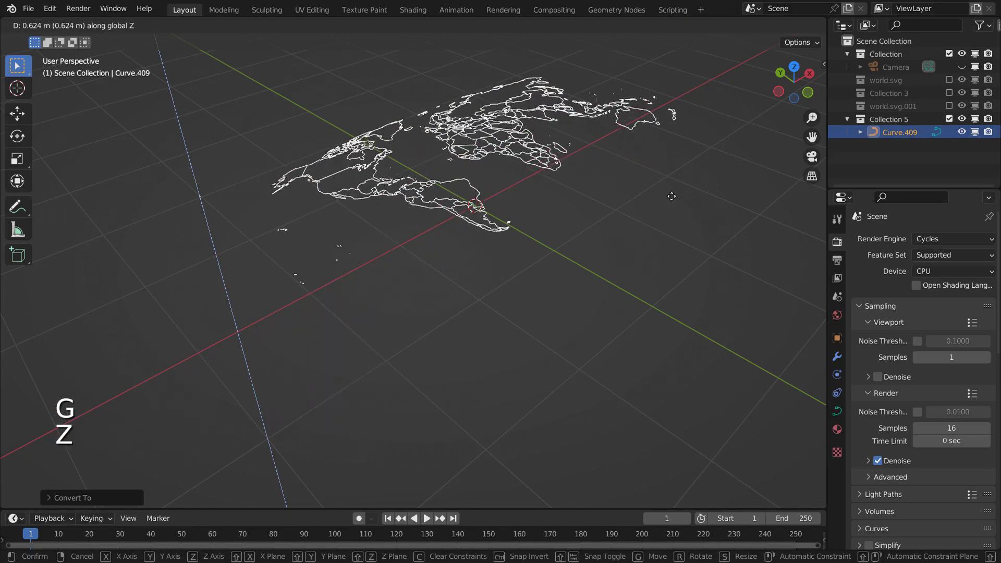
click(666, 183)
middle_drag(676, 212, 663, 239)
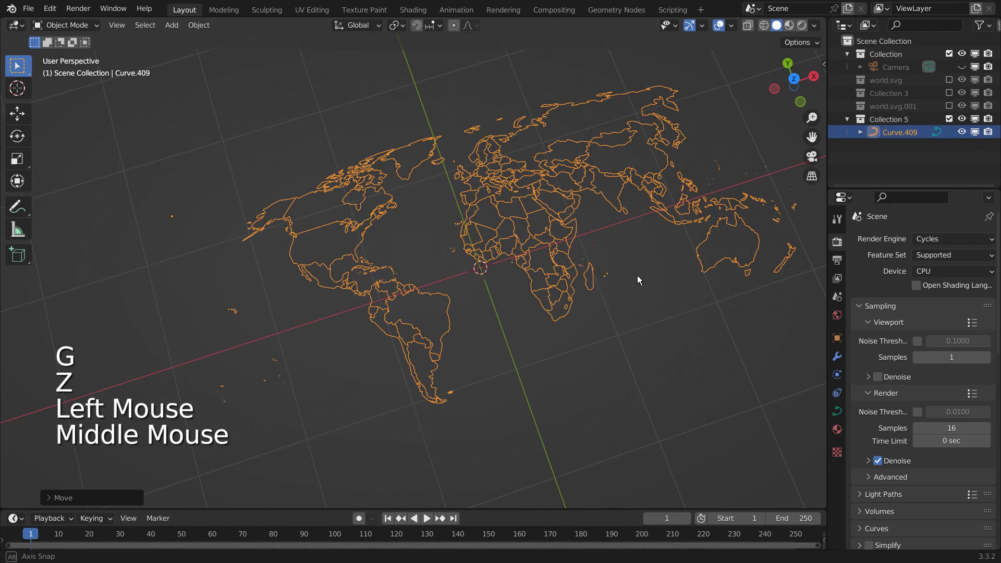
key(KP_1)
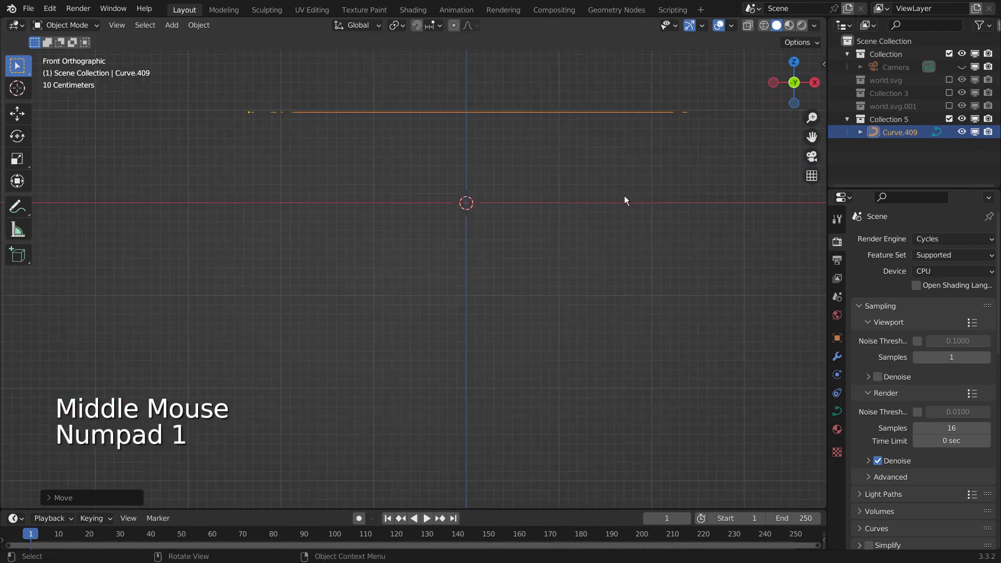
mouse_move(625, 196)
middle_down()
mouse_move(563, 193)
mouse_move(571, 236)
mouse_move(571, 206)
middle_up()
Step: Add a plane and scale it in top view until it covers the whole map
key(shift+a)
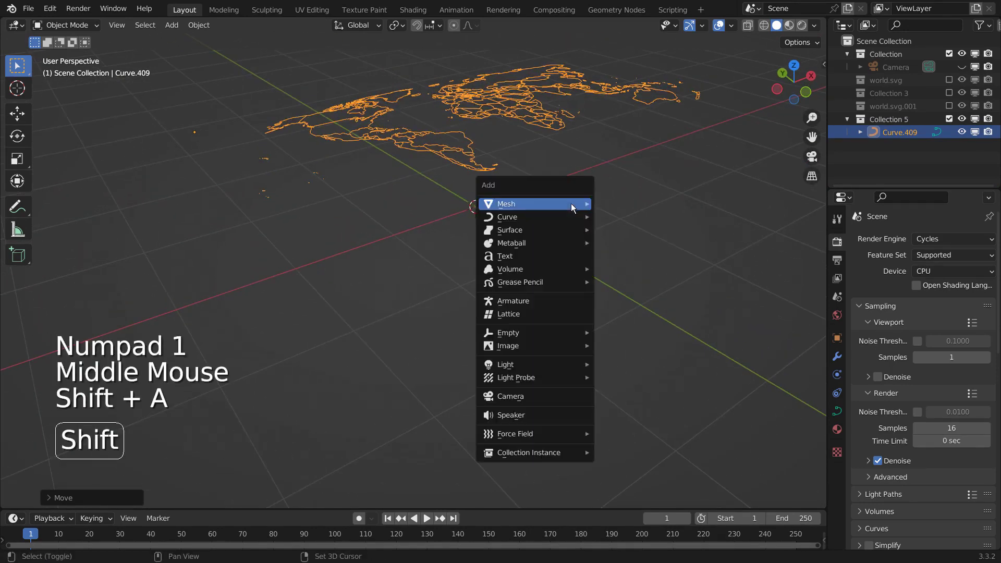
click(606, 203)
key(KP_7)
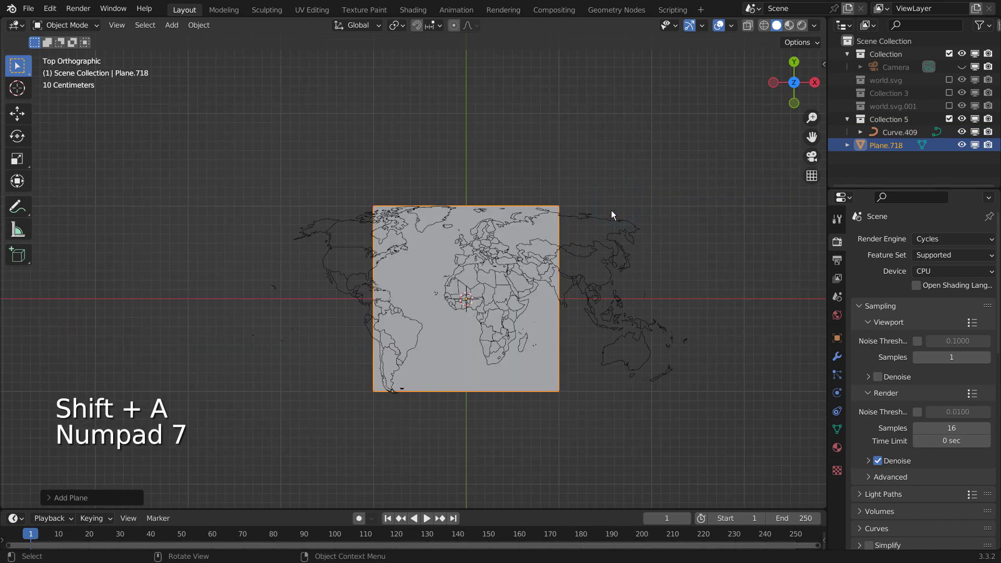
key(s)
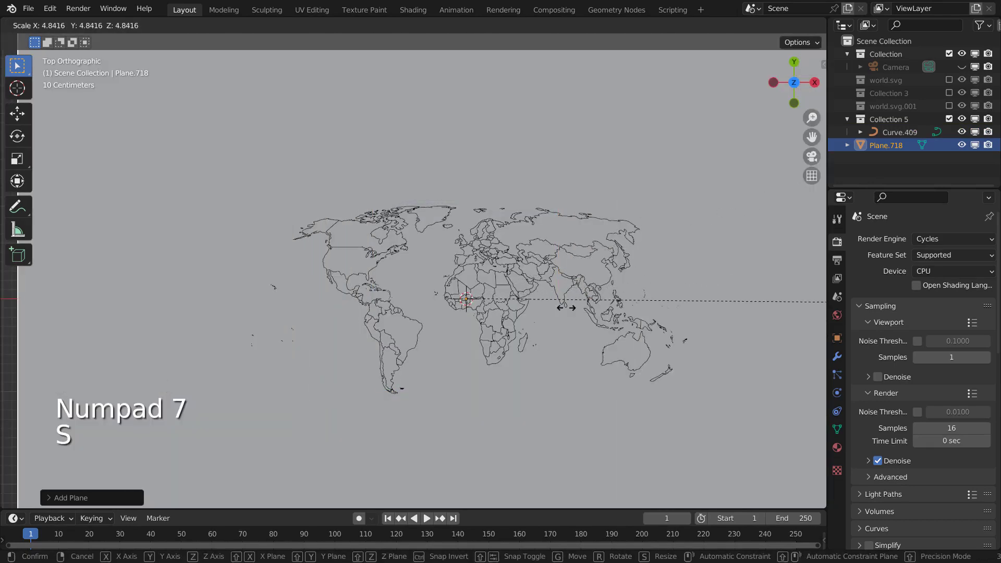
click(469, 299)
key(s)
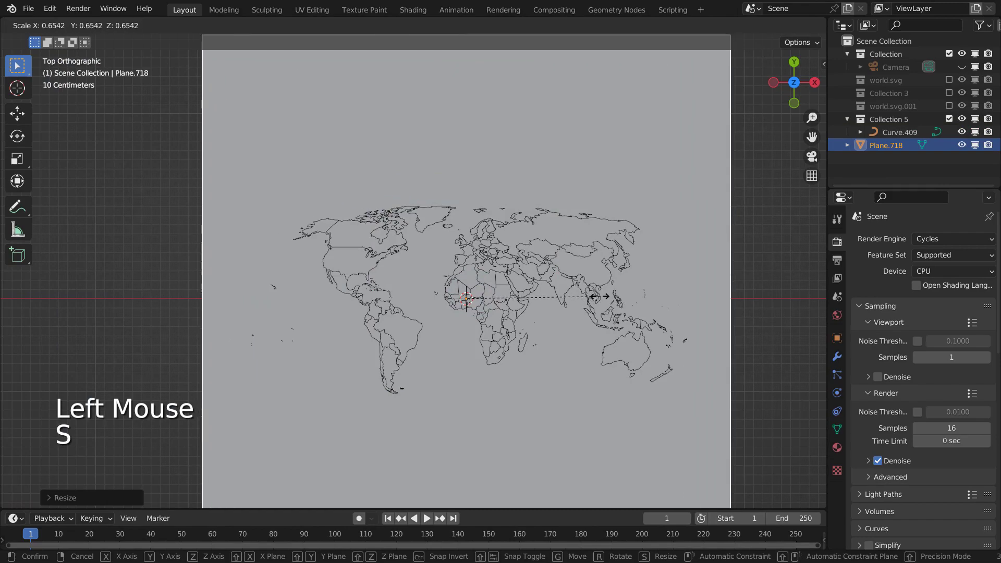
click(593, 298)
Step: Select the map curve Curve.409 together with the plane
click(559, 235)
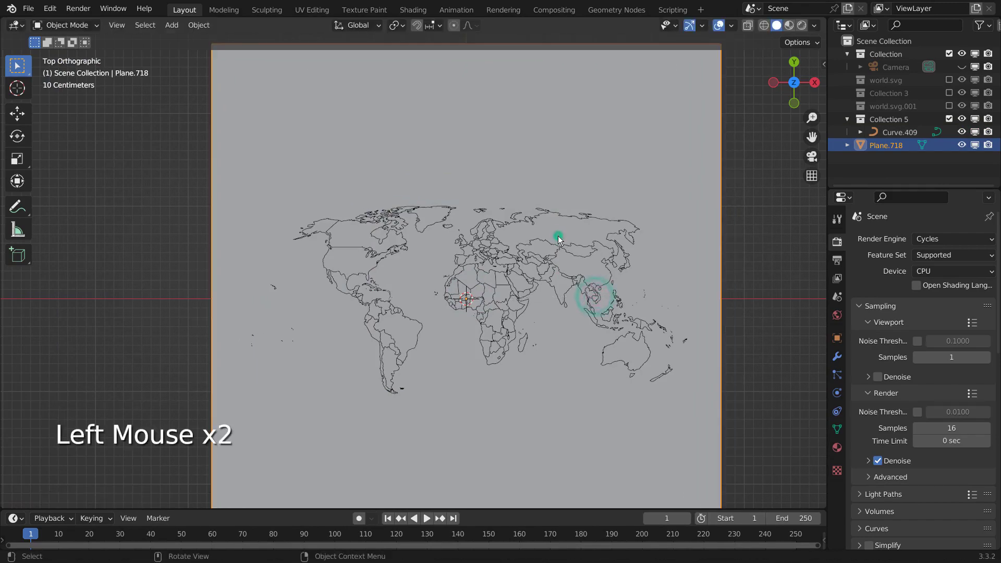
middle_drag(558, 249, 566, 235)
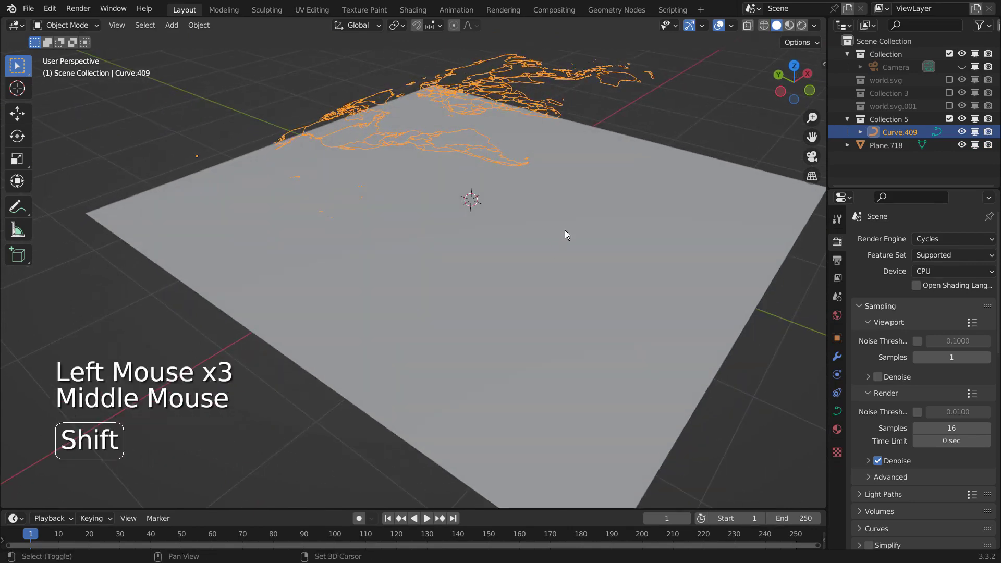
shift+click(566, 231)
Step: In top view, enter Edit Mode on the plane and bring up the Mesh menu for Knife Project
key(KP_7)
key(Tab)
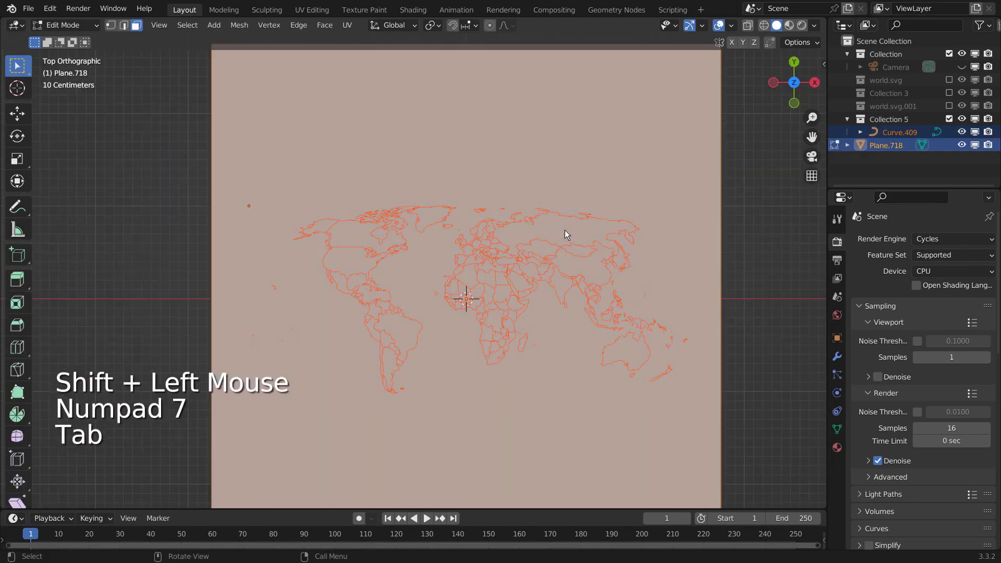
click(239, 25)
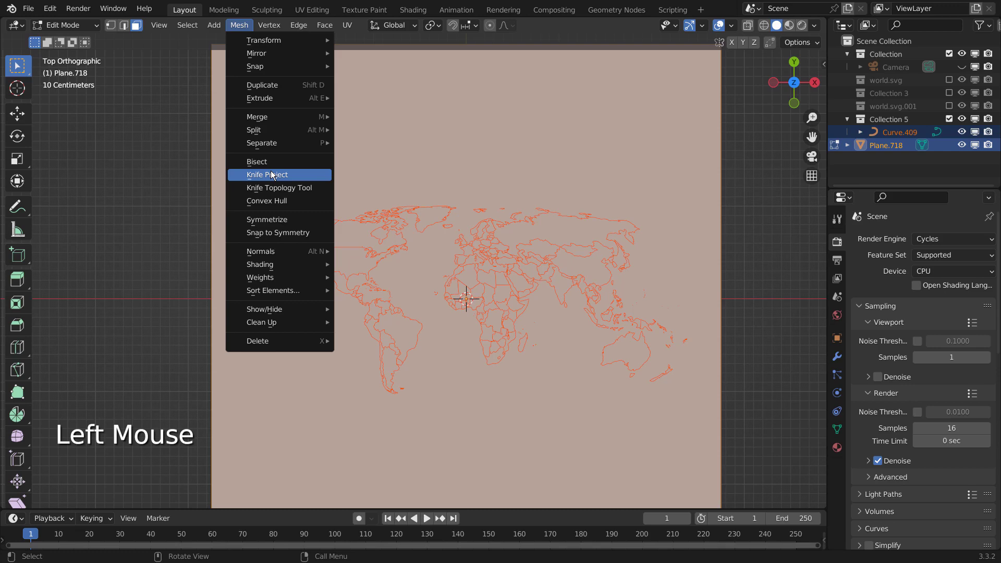
Step: Knife-project the outlines, delete the cut faces with Only Edges & Faces, and return to Object Mode
click(271, 170)
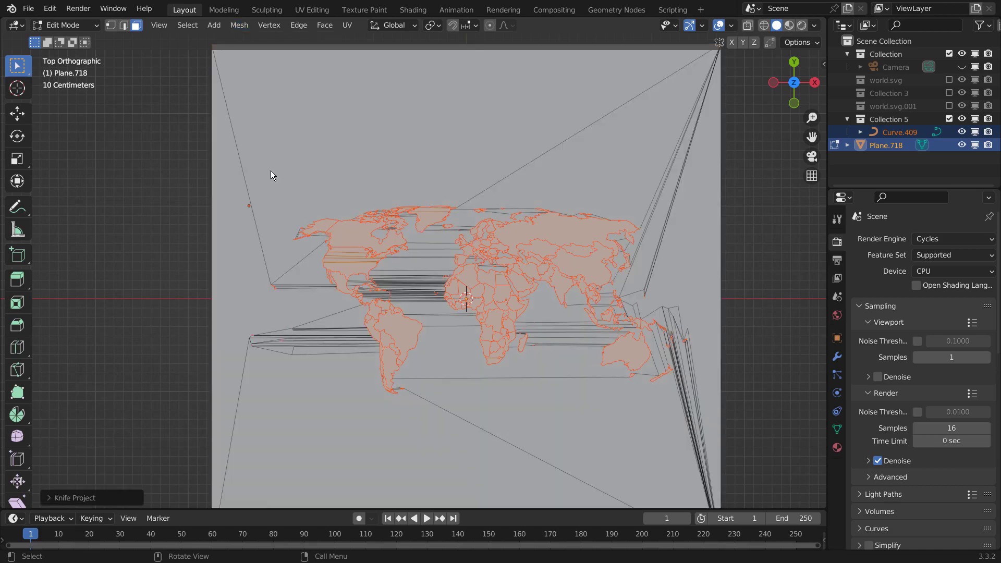
middle_drag(270, 170, 329, 235)
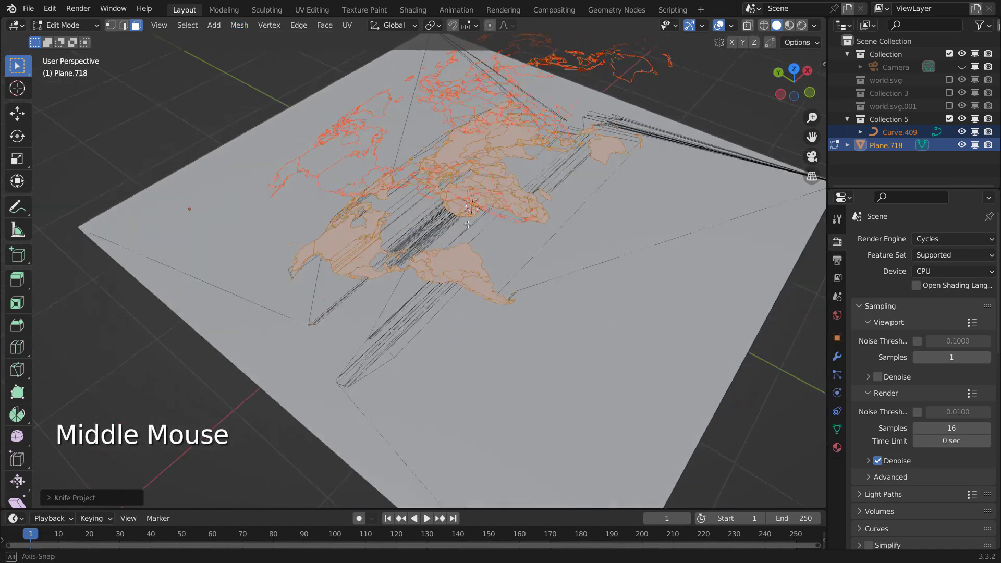
middle_drag(468, 224, 467, 218)
key(x)
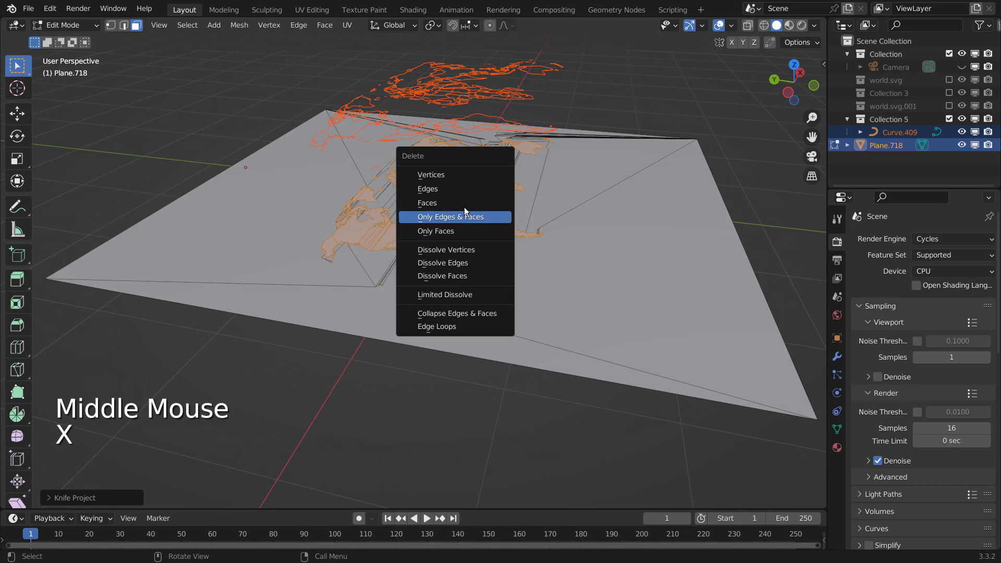
click(464, 206)
key(Tab)
Step: Hide Collection 5 to inspect the holed plane from above, then re-enable it
click(470, 99)
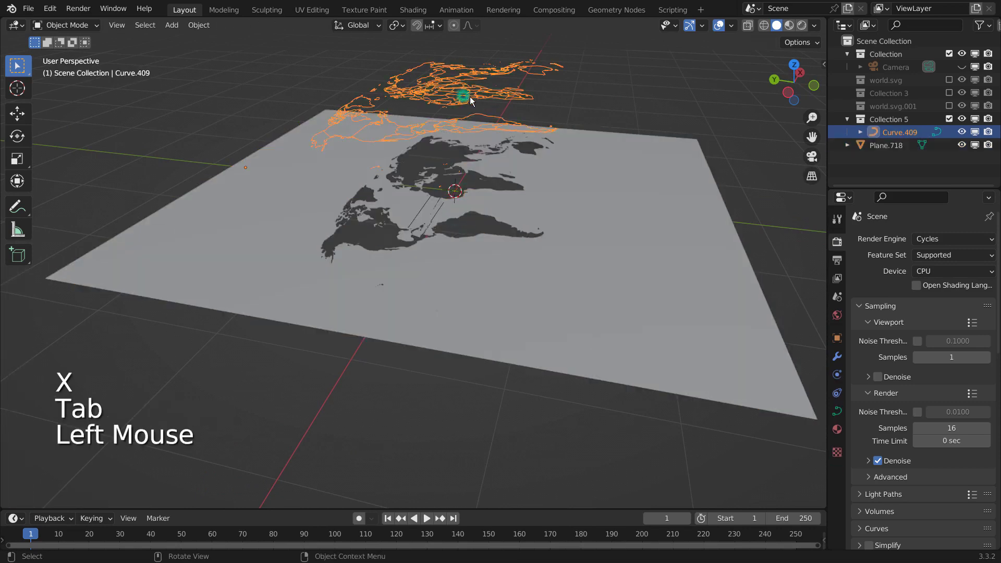
click(949, 119)
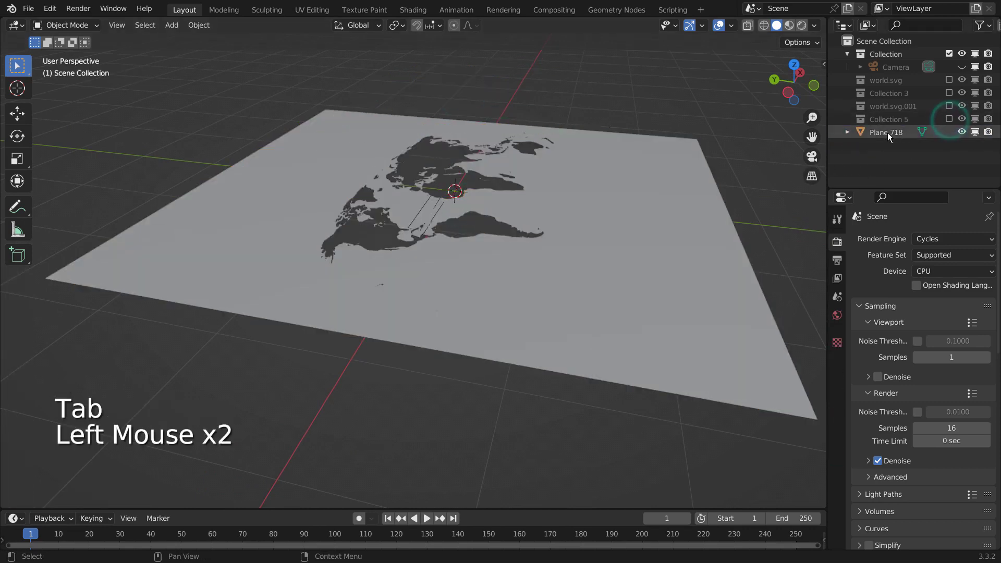
mouse_move(678, 177)
middle_down()
mouse_move(600, 236)
mouse_move(555, 248)
mouse_move(544, 268)
middle_up()
scroll(557, 253, up, 3)
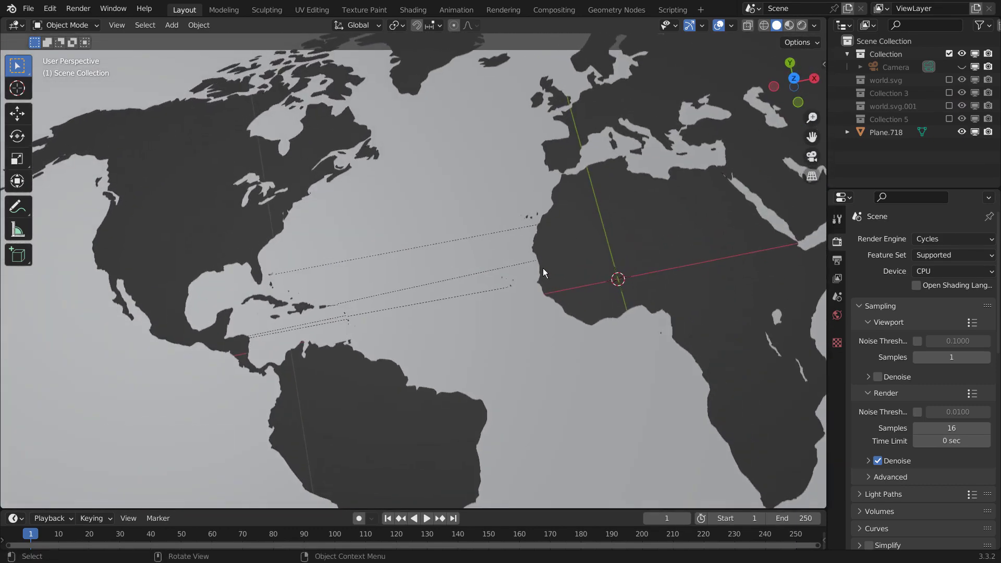
key(KP_1)
key(KP_7)
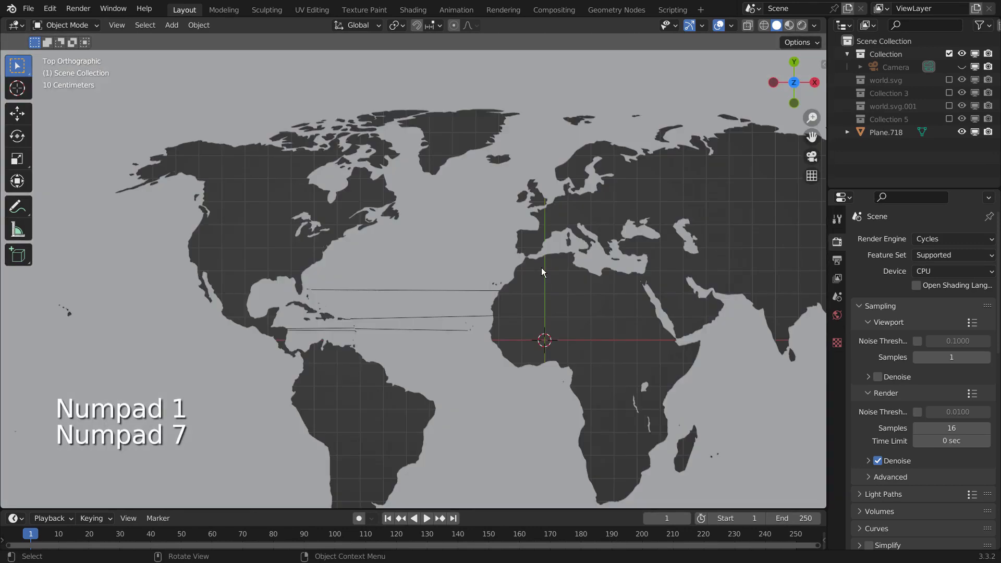
scroll(620, 299, down, 2)
mouse_move(620, 299)
shift+middle_down()
mouse_move(520, 254)
mouse_move(536, 253)
shift+middle_up()
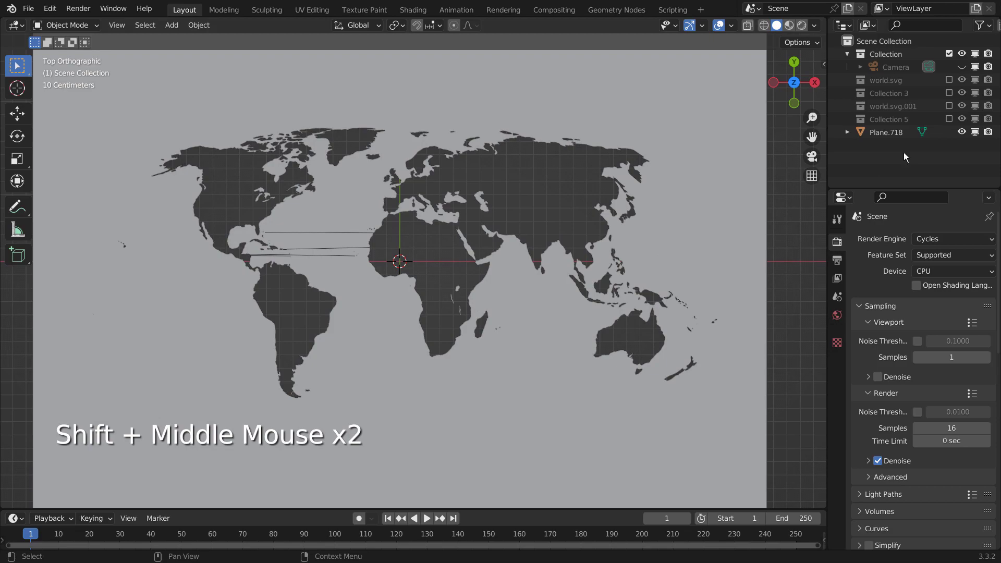
click(949, 119)
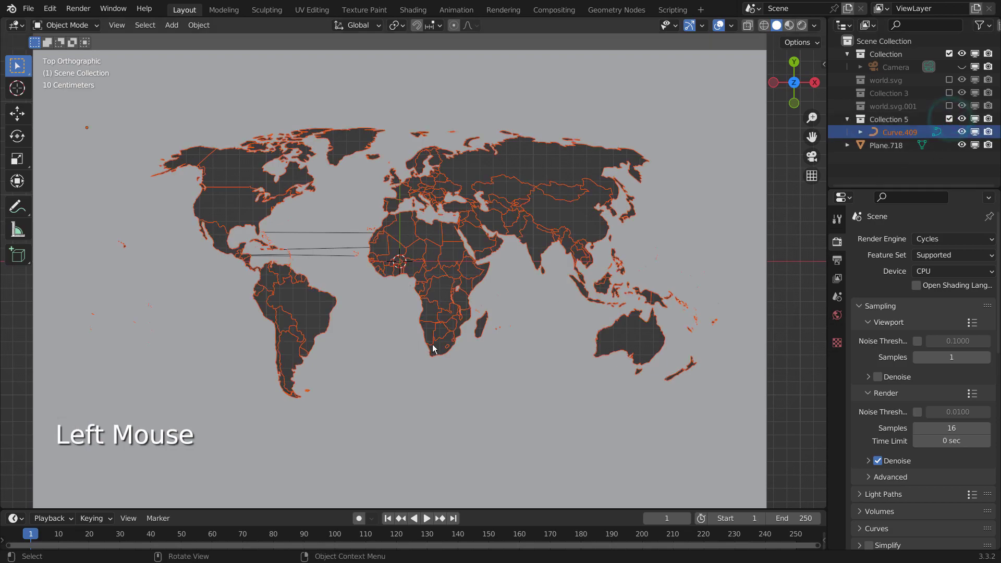
Step: Move Curve.409 down along Z until it sits level with the plane, checking in front view
mouse_move(436, 346)
middle_down()
mouse_move(482, 296)
mouse_move(543, 255)
middle_up()
key(g)
key(z)
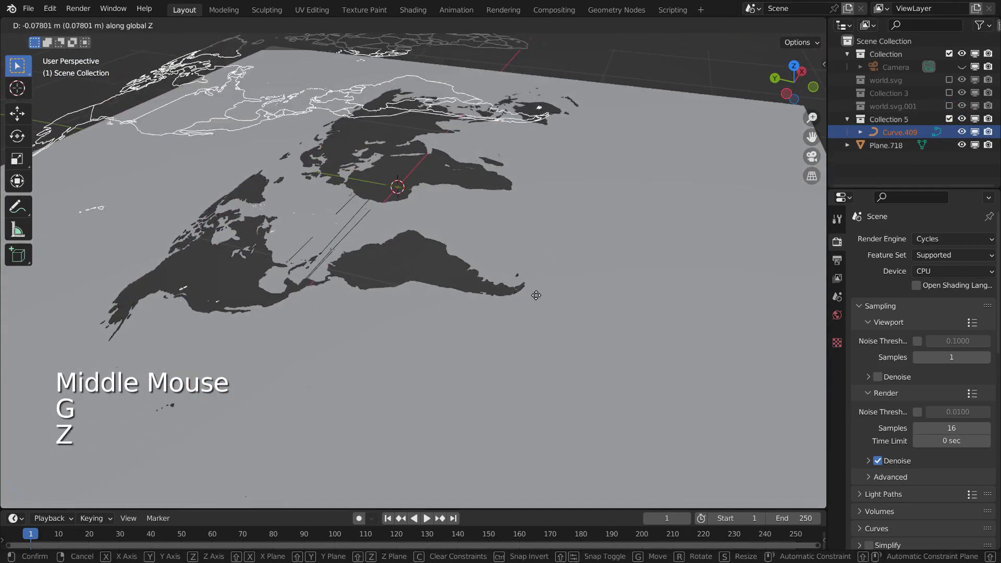
click(598, 432)
key(KP_1)
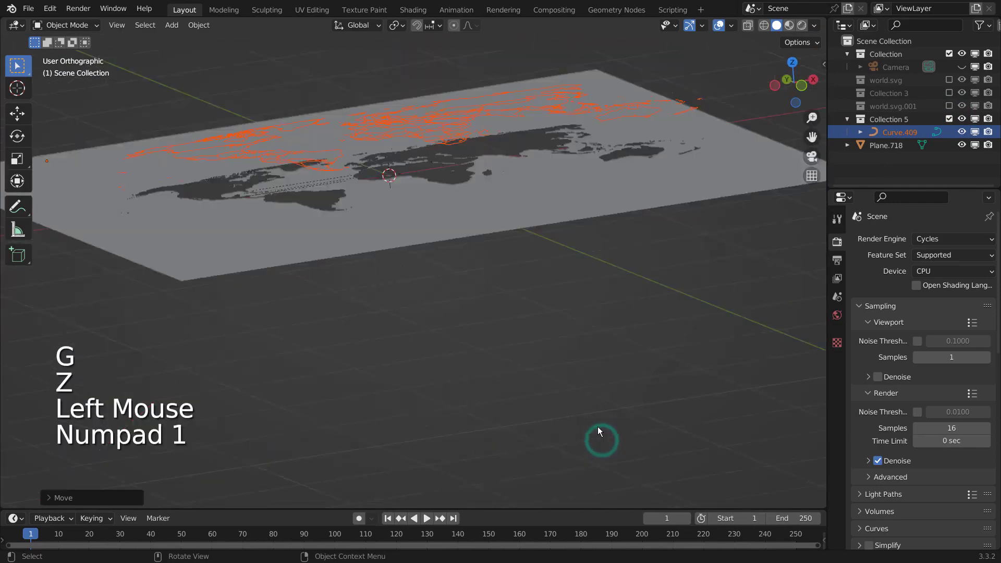
key(g)
key(z)
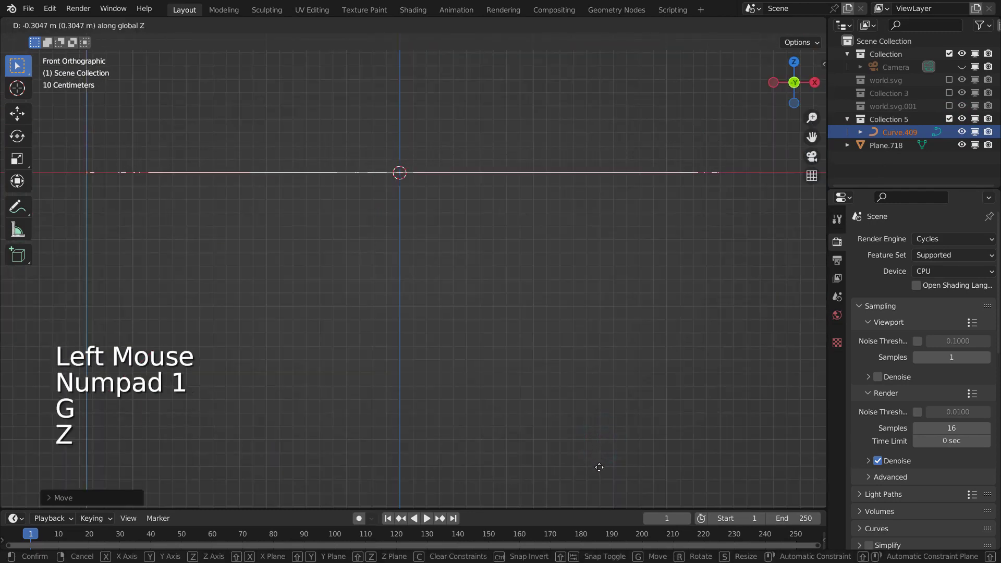
click(598, 468)
mouse_move(520, 212)
middle_down()
mouse_move(569, 292)
mouse_move(548, 297)
middle_up()
Step: Make Curve.409 active and show its Object Data Properties
middle_drag(427, 289, 781, 323)
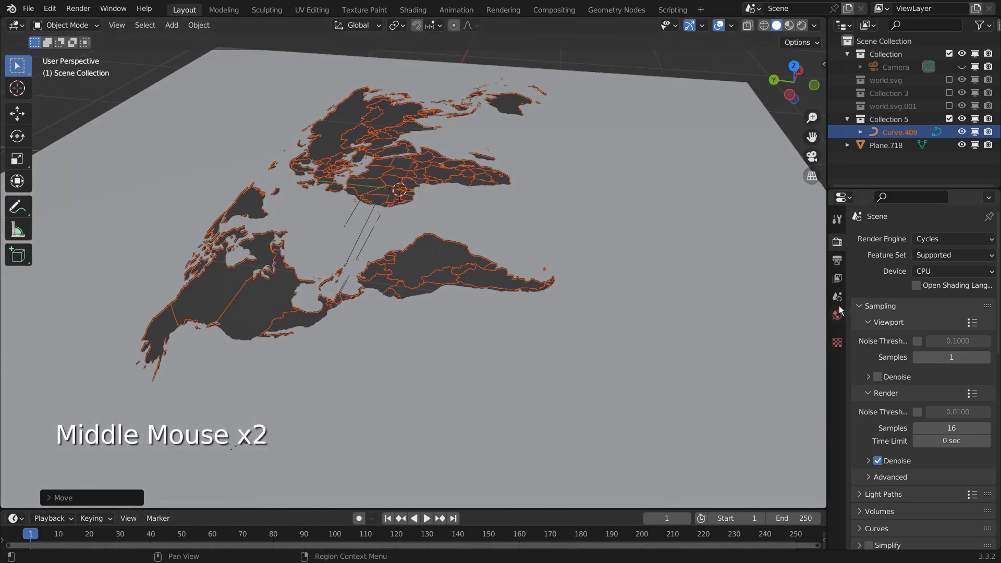
click(434, 189)
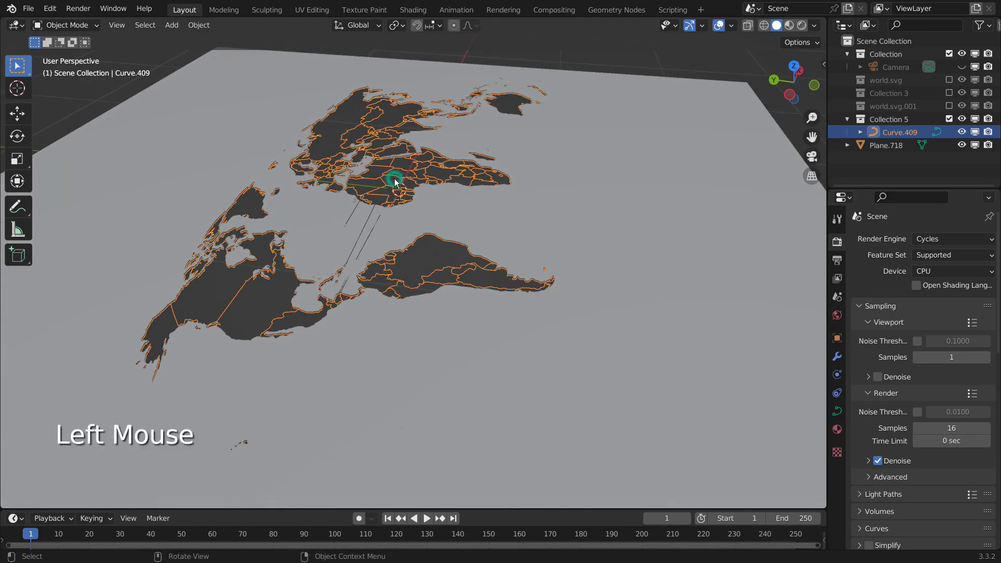
click(835, 413)
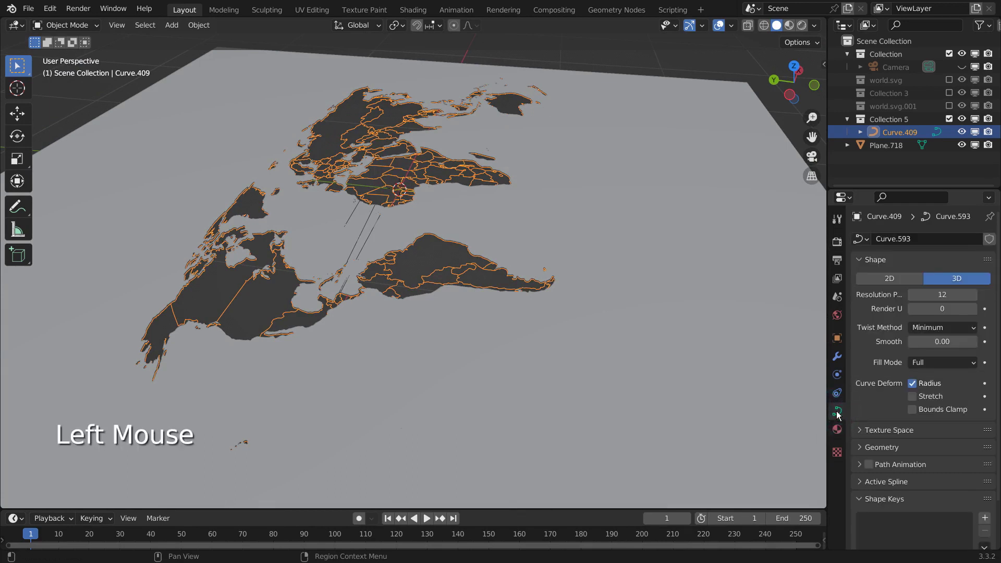
Step: Include world.svg.001, exclude Collection 5, and make world.svg.001 the active collection
click(846, 120)
click(864, 106)
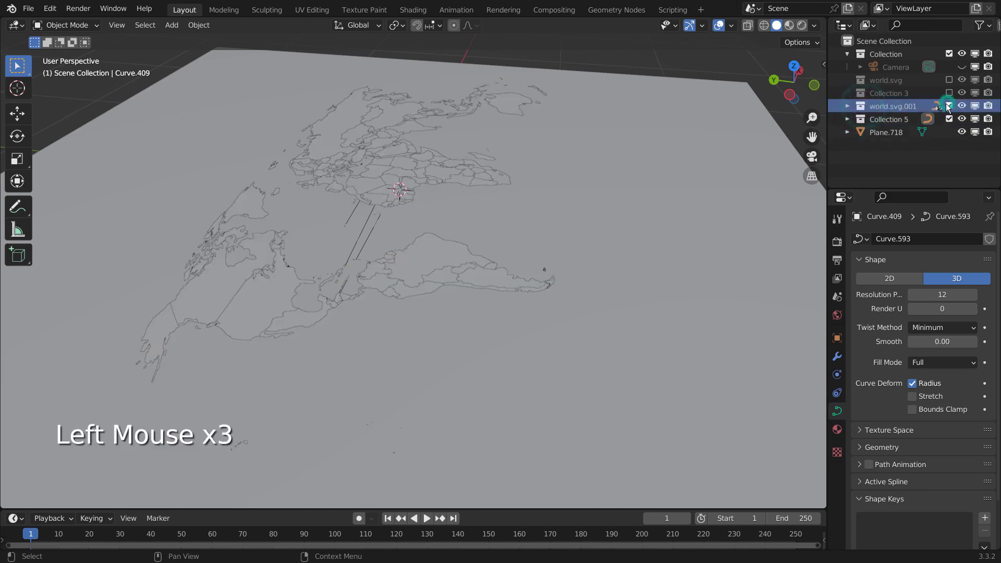
click(848, 105)
click(847, 106)
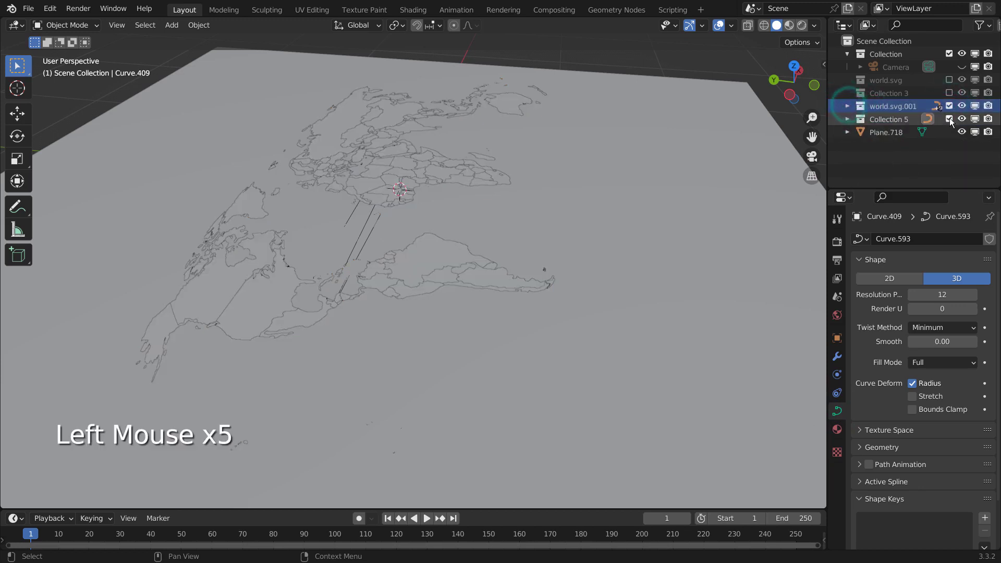
click(949, 120)
click(888, 106)
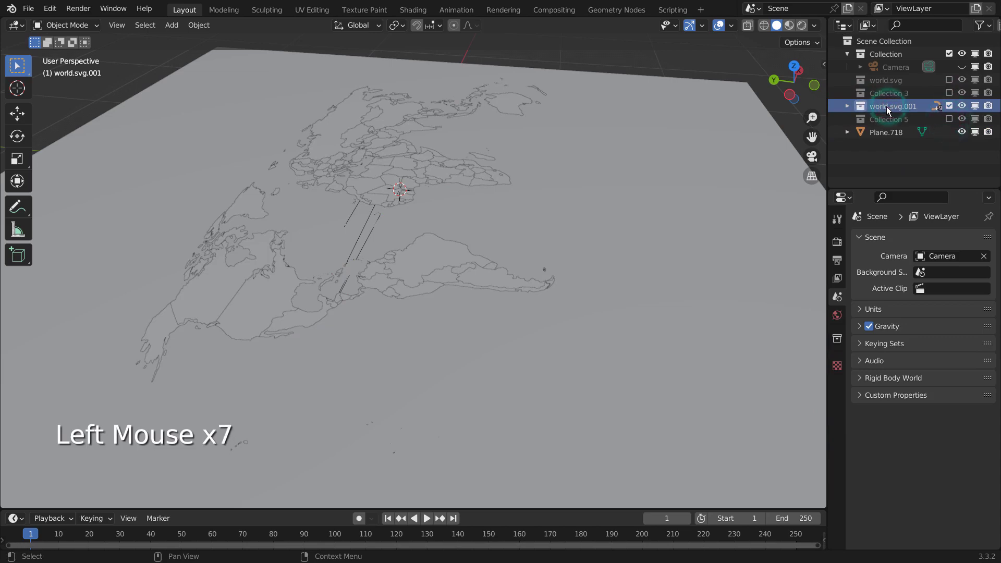
click(208, 295)
mouse_move(441, 331)
middle_down()
mouse_move(510, 278)
mouse_move(403, 354)
middle_up()
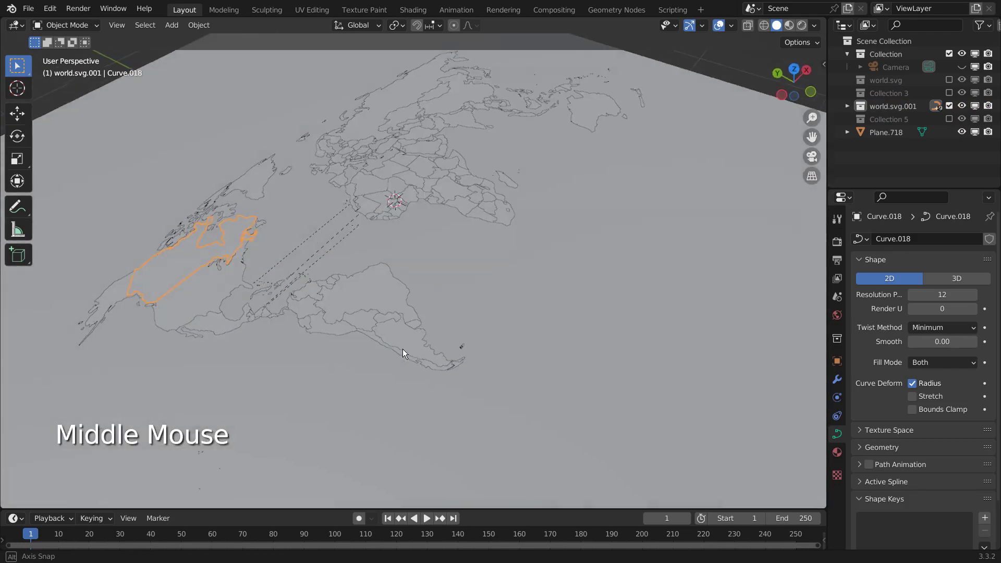
Step: Select every object in world.svg.001 and convert them to meshes
right_click(888, 108)
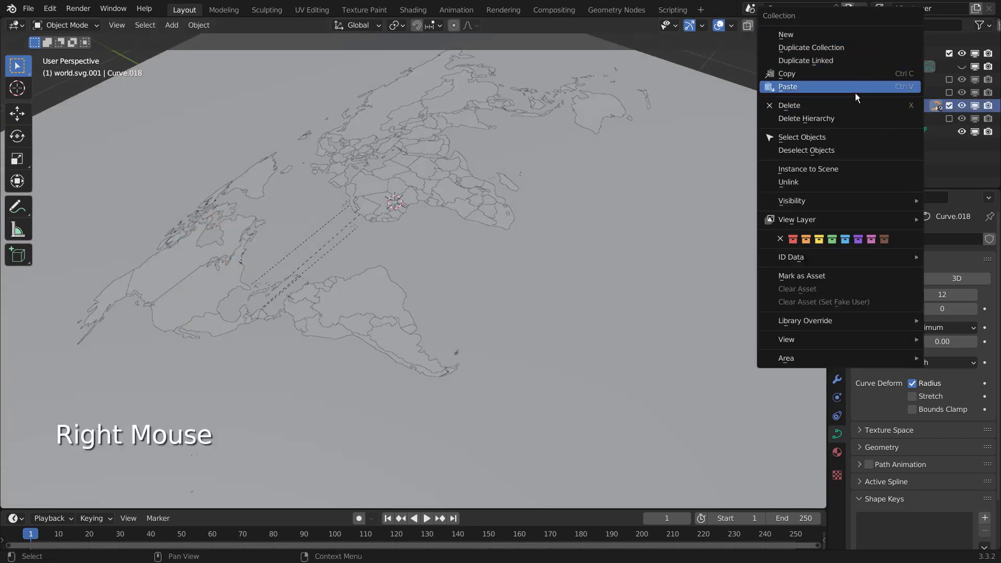
click(849, 137)
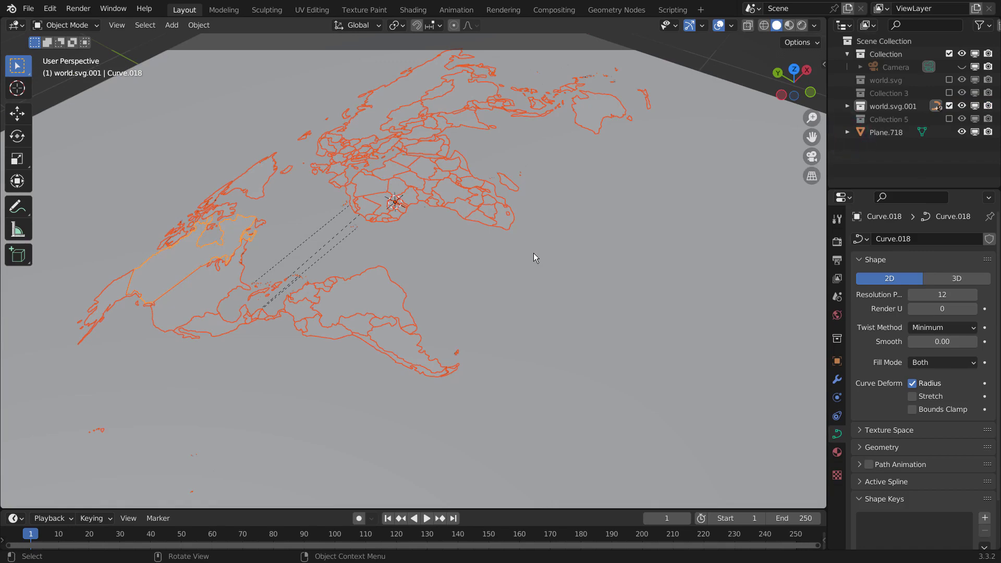
right_click(404, 164)
mouse_move(345, 163)
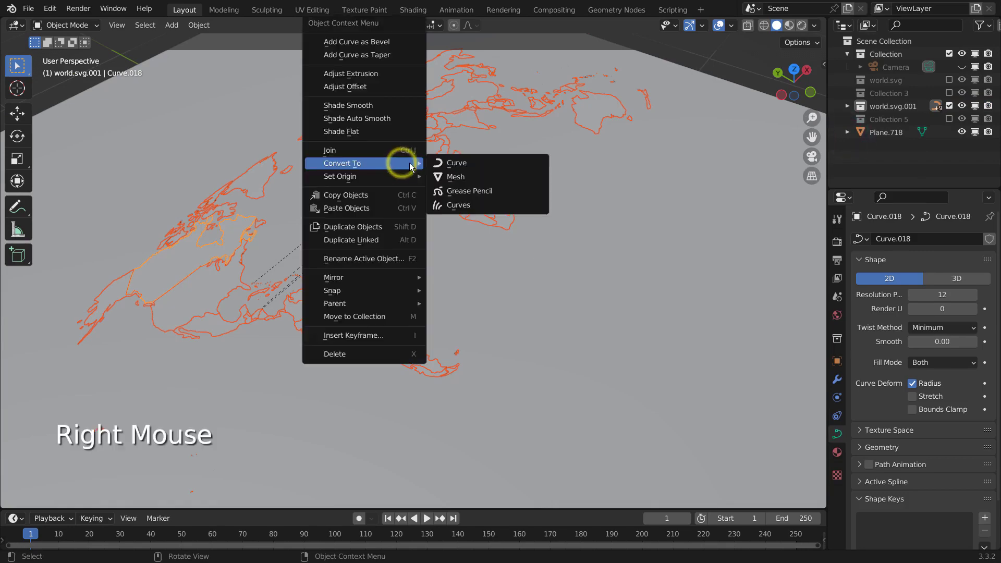
click(452, 178)
Step: Select all of the map mesh geometry in Edit Mode and extrude it upward into a slab
key(Tab)
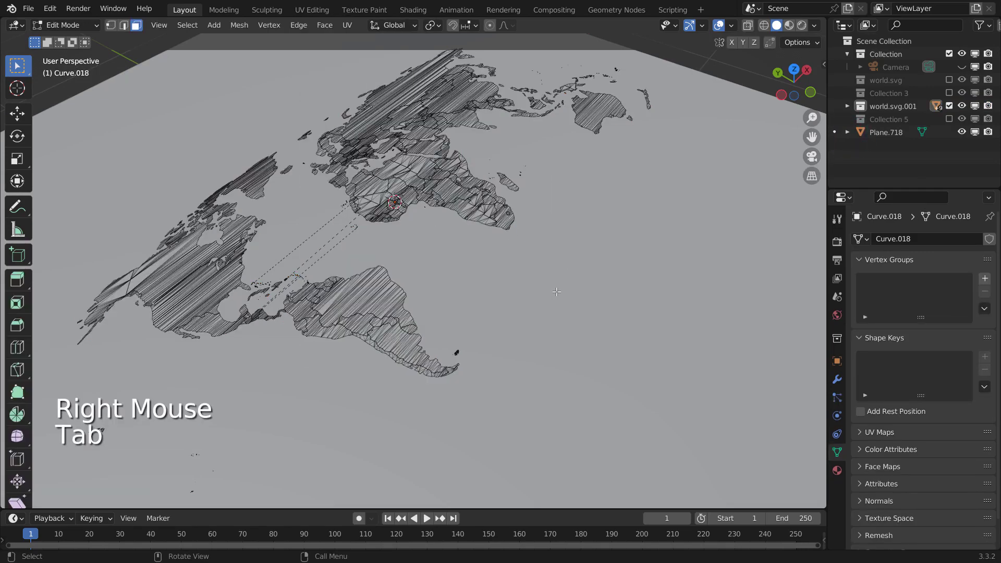
middle_drag(562, 259, 591, 266)
key(a)
key(e)
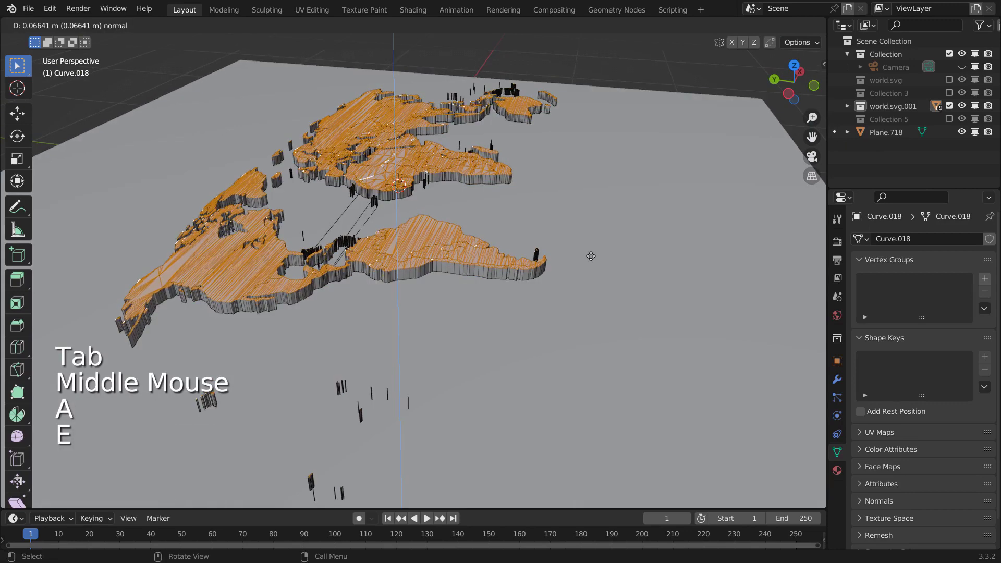
click(590, 253)
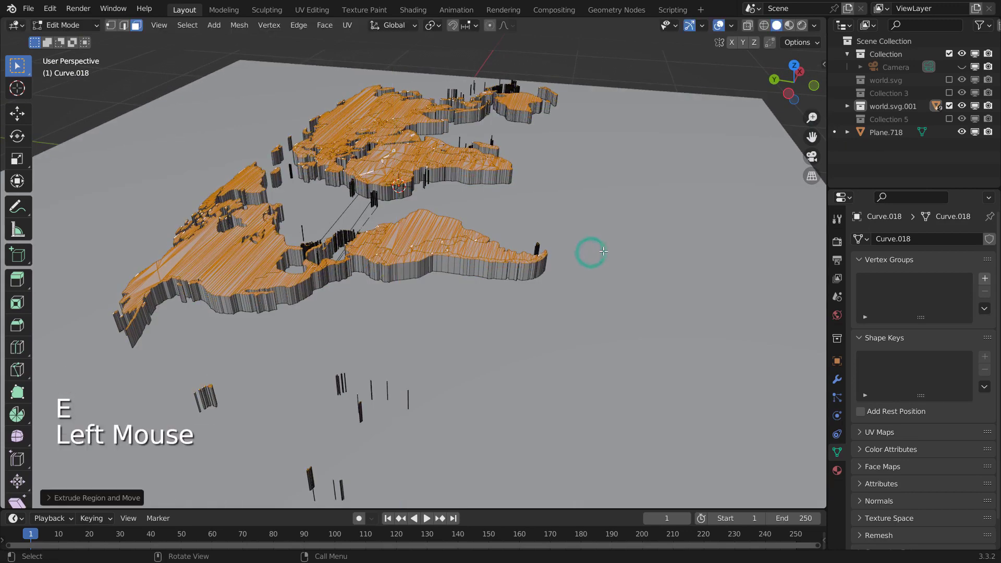
key(Tab)
Step: Lower the slab vertically into the plane's holes, then deselect it
key(g)
key(z)
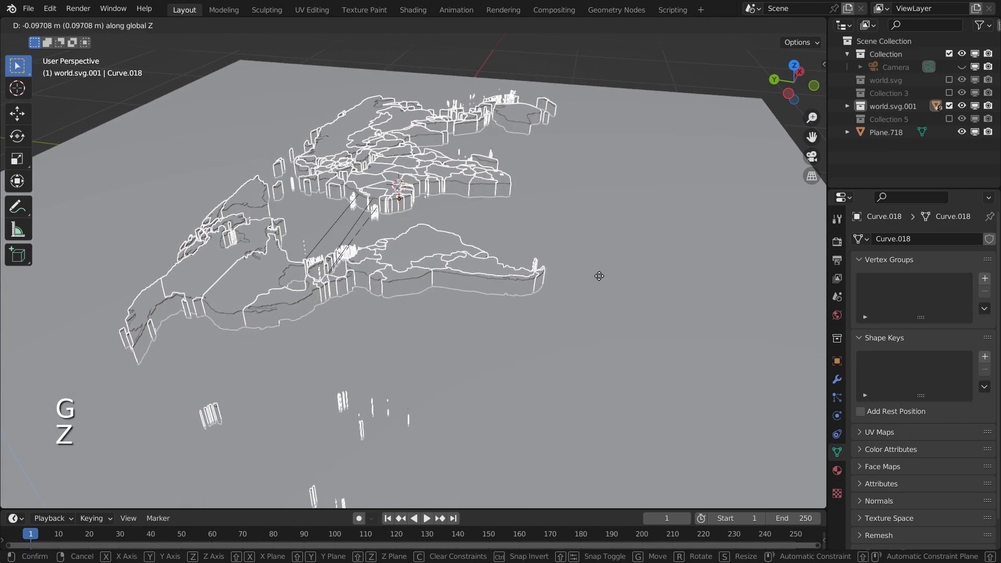
click(600, 276)
mouse_move(599, 275)
middle_down()
mouse_move(657, 276)
mouse_move(613, 292)
middle_up()
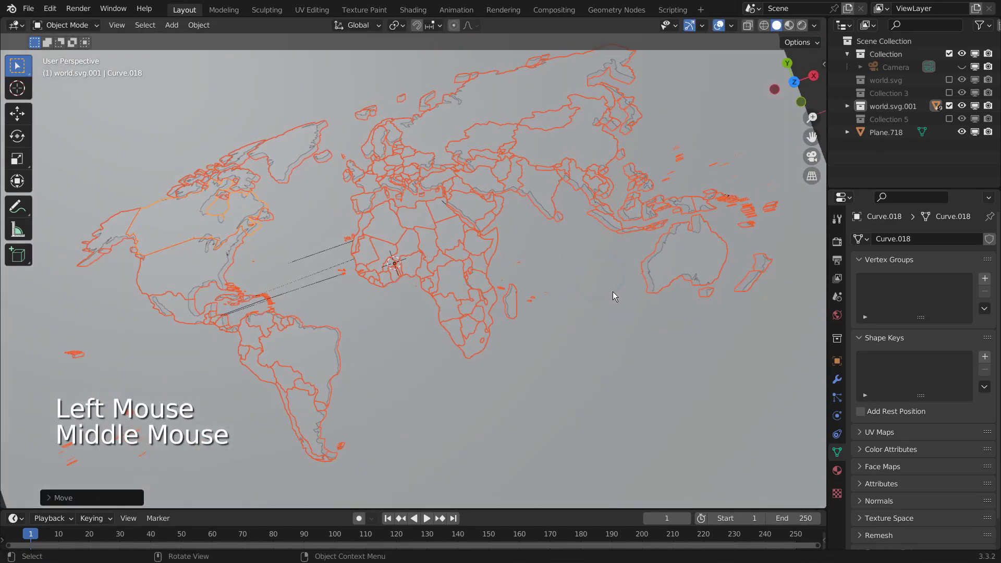
scroll(613, 286, down, 2)
click(733, 231)
mouse_move(733, 231)
middle_down()
mouse_move(685, 304)
mouse_move(744, 106)
middle_up()
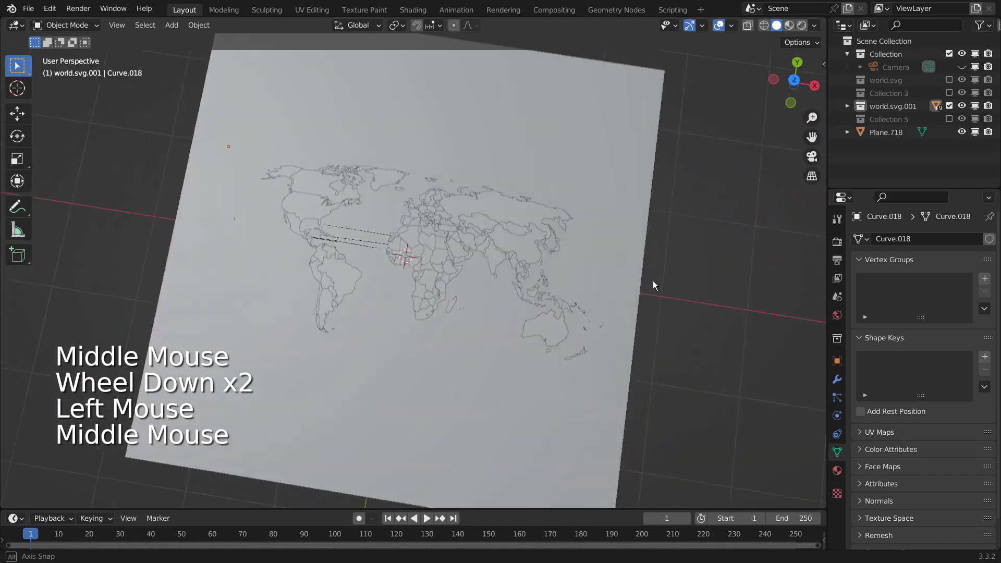
Step: Switch to Material Preview and orbit the inlaid map, selecting Plane.718
click(790, 24)
scroll(365, 288, up, 1)
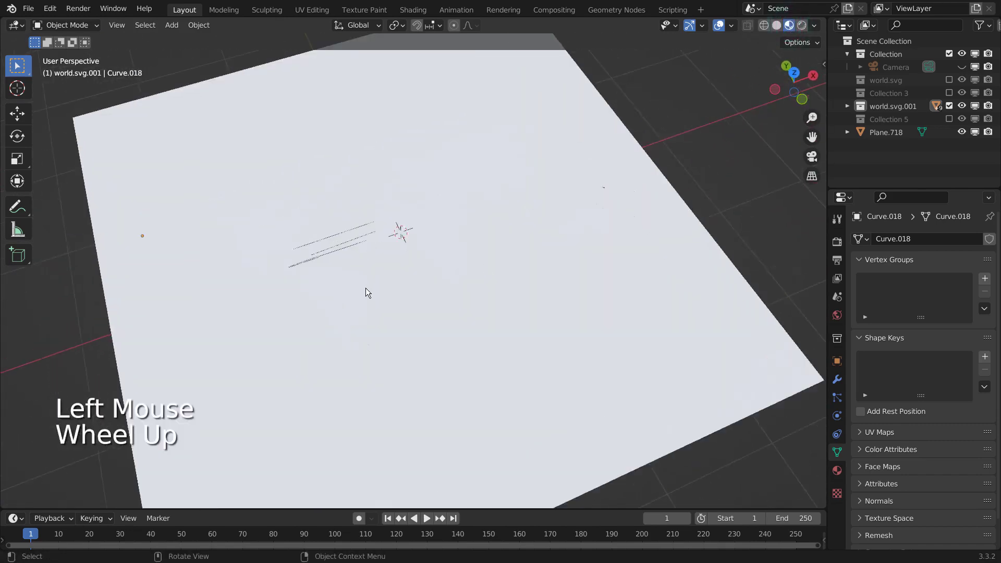
scroll(365, 288, up, 3)
middle_drag(365, 288, 465, 260)
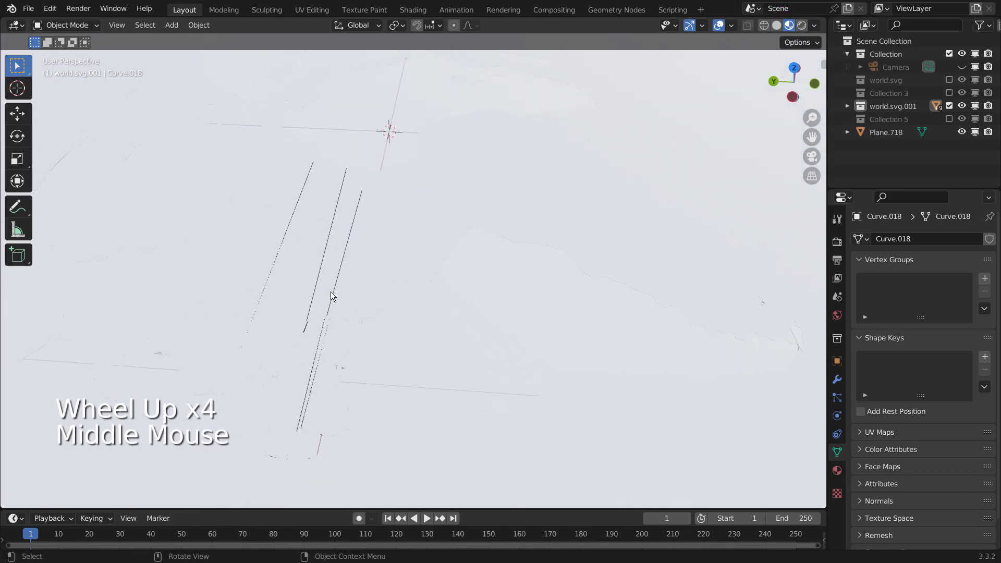
scroll(575, 273, down, 3)
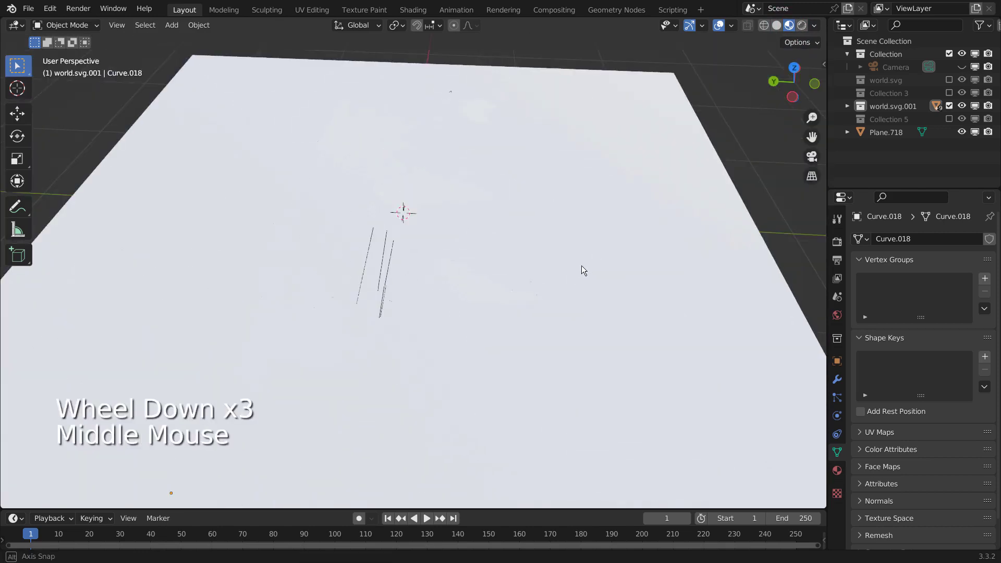
middle_drag(581, 265, 484, 312)
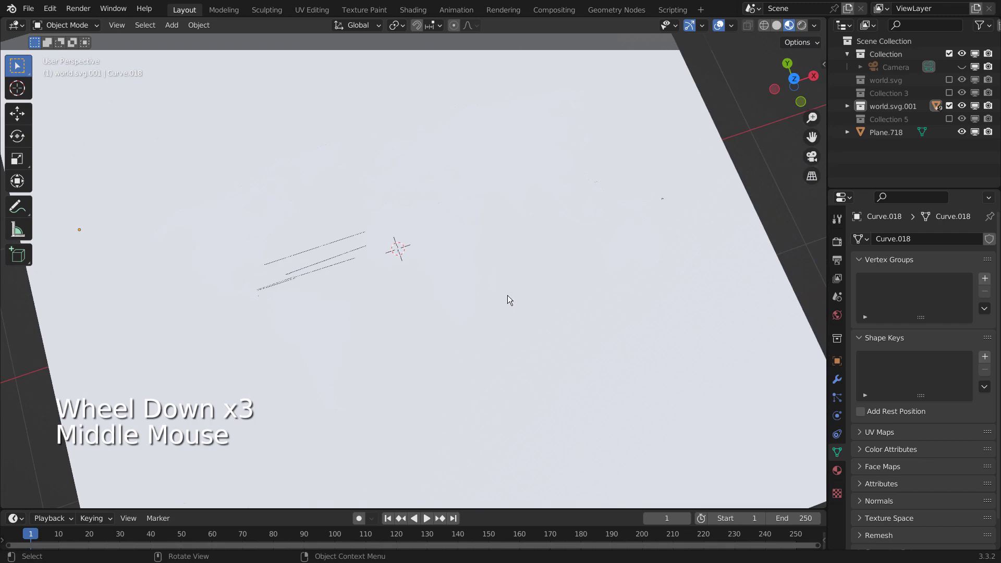
click(757, 177)
click(695, 224)
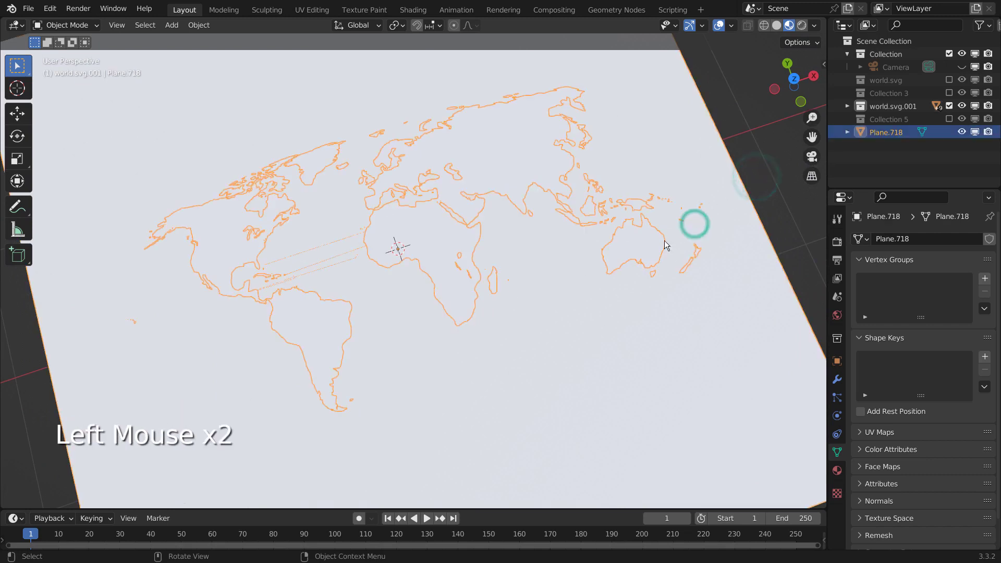
scroll(518, 270, down, 1)
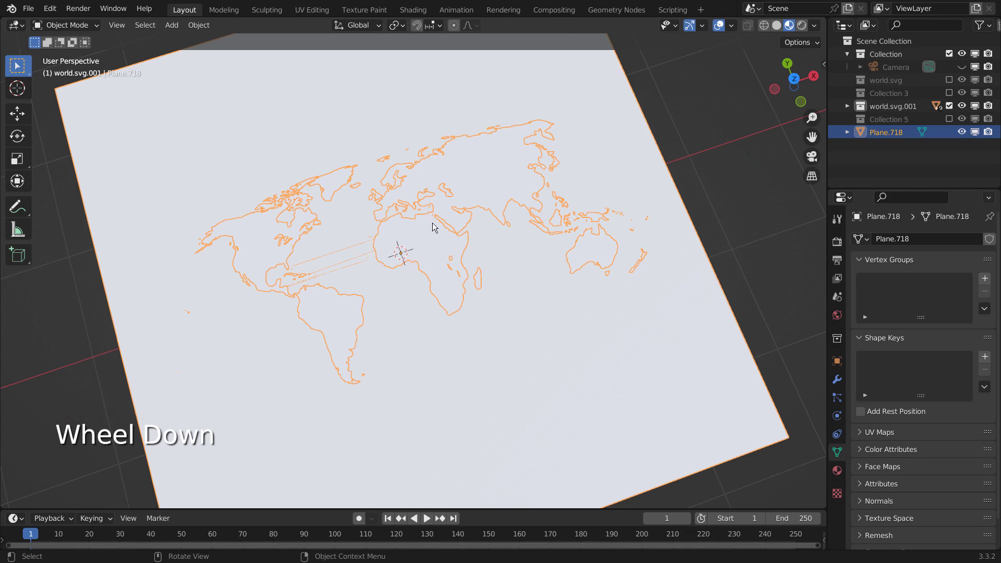
mouse_move(431, 271)
middle_down()
mouse_move(482, 234)
mouse_move(353, 286)
middle_up()
Step: Select the United States piece in Solid shading, then trial and undo a vertical raise
click(308, 294)
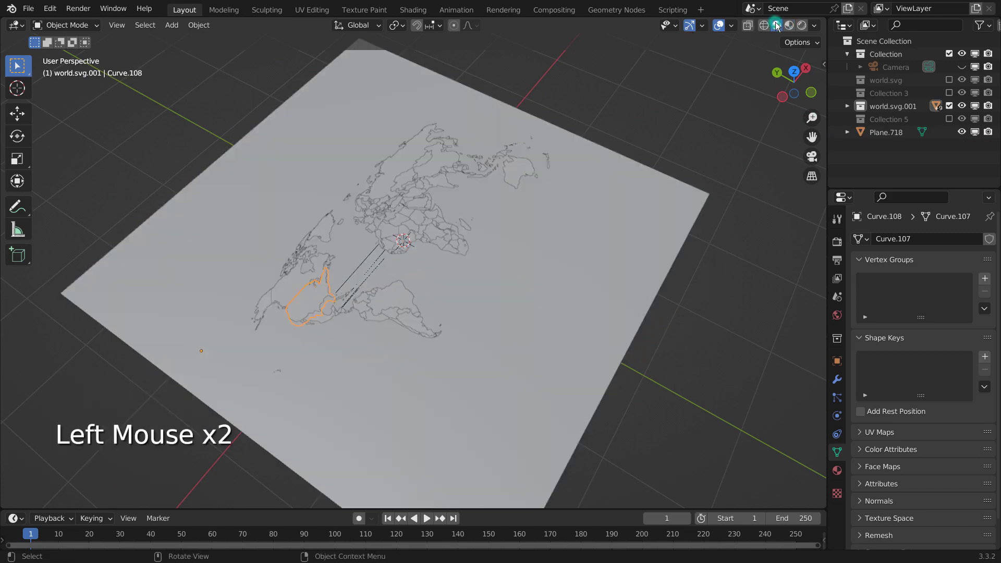
click(777, 25)
mouse_move(466, 278)
shift+middle_down()
mouse_move(533, 240)
mouse_move(433, 255)
mouse_move(460, 247)
shift+middle_up()
scroll(532, 240, up, 3)
key(g)
key(z)
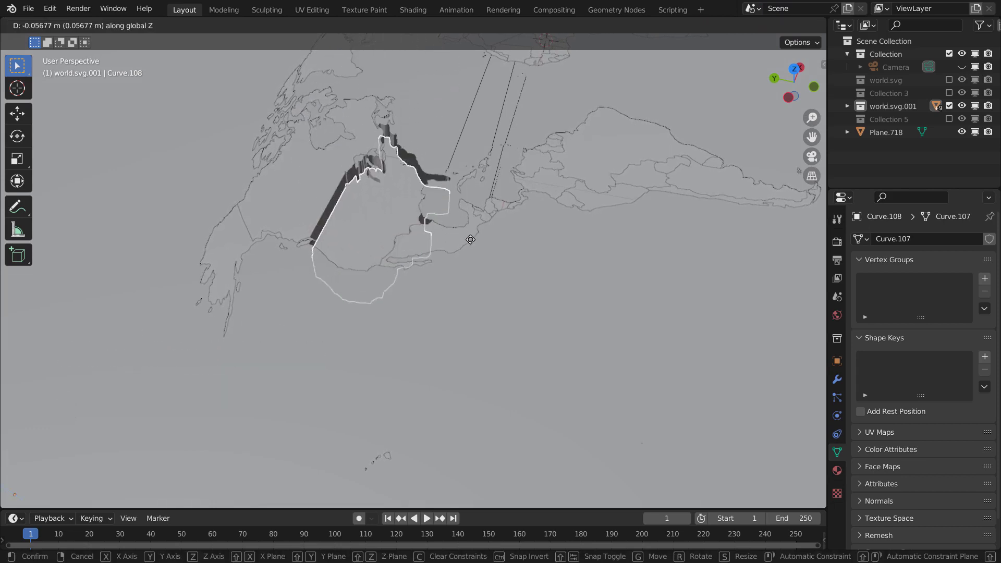
click(579, 160)
key(ctrl+z)
Step: Trial a vertical raise of the BR piece, then undo it
key(g)
key(z)
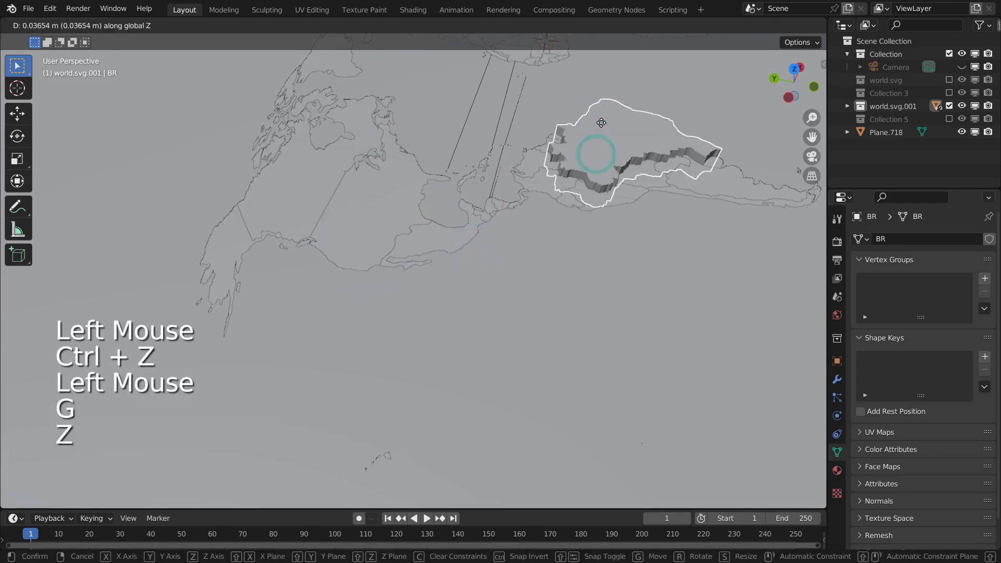
click(612, 85)
key(ctrl+z)
middle_drag(612, 84, 465, 216)
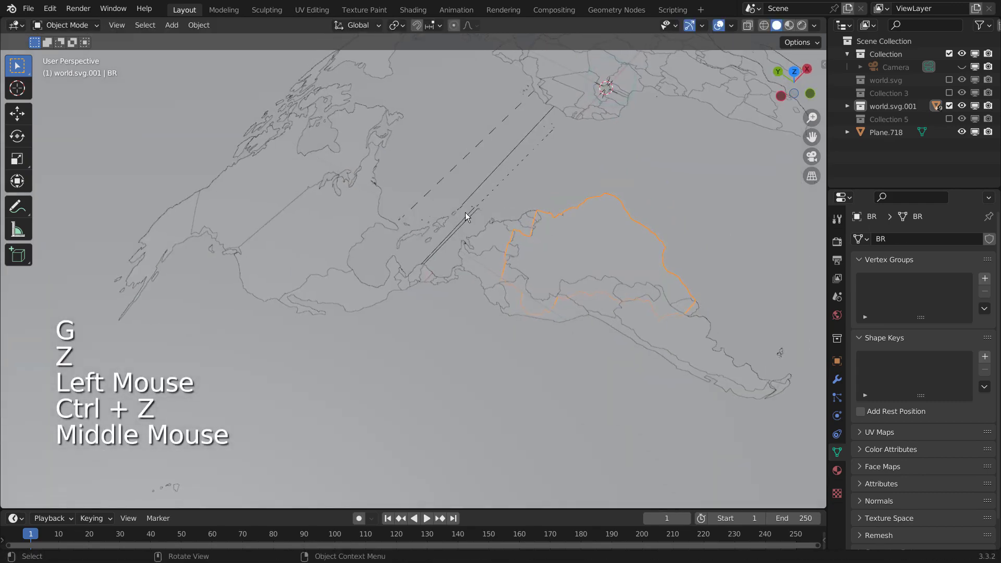
Step: Reselect the United States piece and raise it vertically above the map
click(356, 219)
key(g)
key(z)
click(348, 177)
mouse_move(348, 177)
shift+middle_down()
mouse_move(523, 185)
mouse_move(609, 243)
mouse_move(583, 261)
mouse_move(524, 230)
shift+middle_up()
Step: Raise the United States piece higher along Z and view its side
click(524, 230)
key(g)
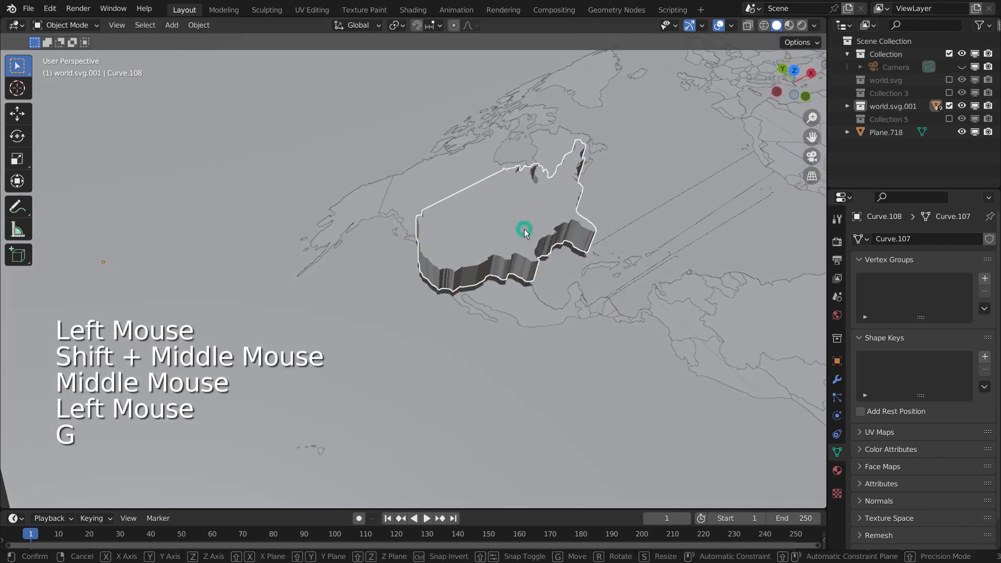
key(z)
click(532, 193)
mouse_move(531, 194)
shift+middle_down()
mouse_move(628, 300)
mouse_move(618, 287)
mouse_move(579, 340)
mouse_move(598, 296)
mouse_move(649, 263)
mouse_move(633, 270)
shift+middle_up()
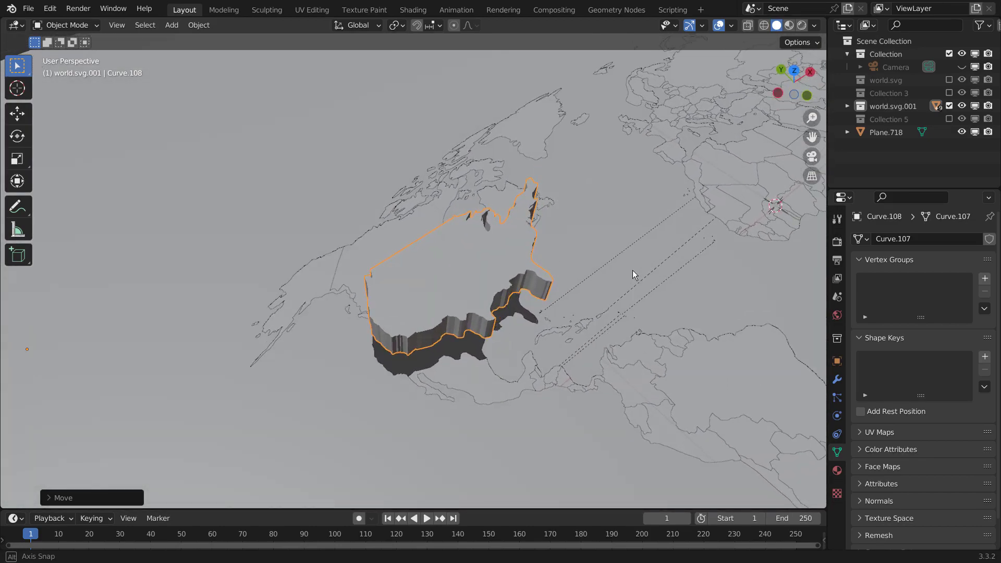